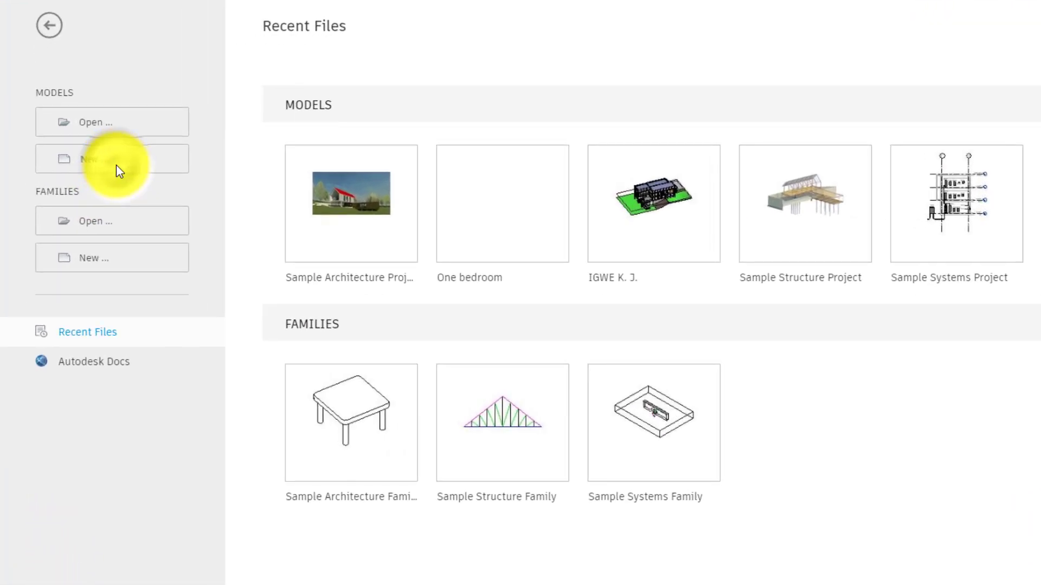
- Create a new project from the Metric-Architectural Template
left_click(116, 165)
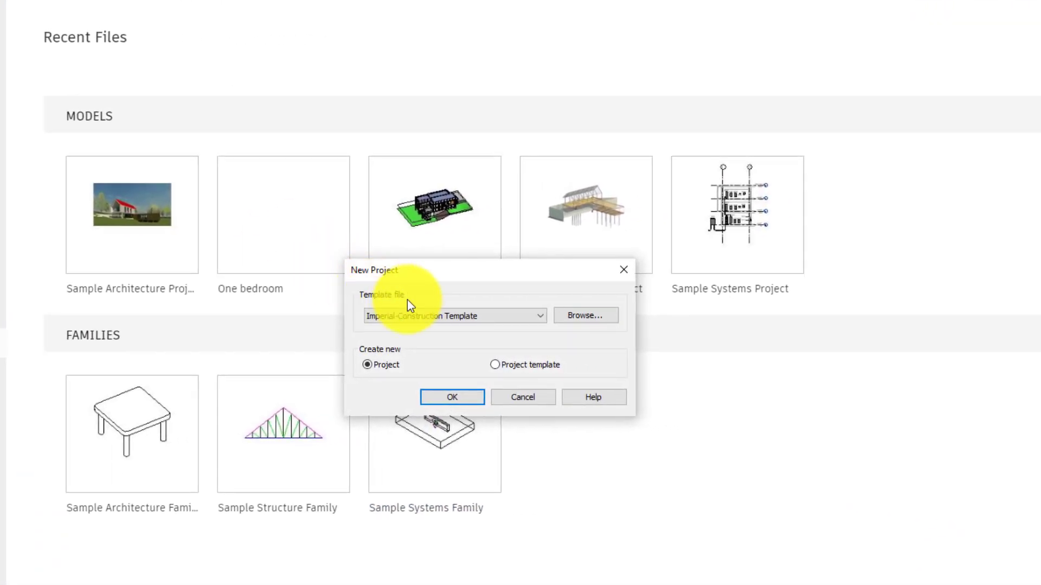
left_click(408, 315)
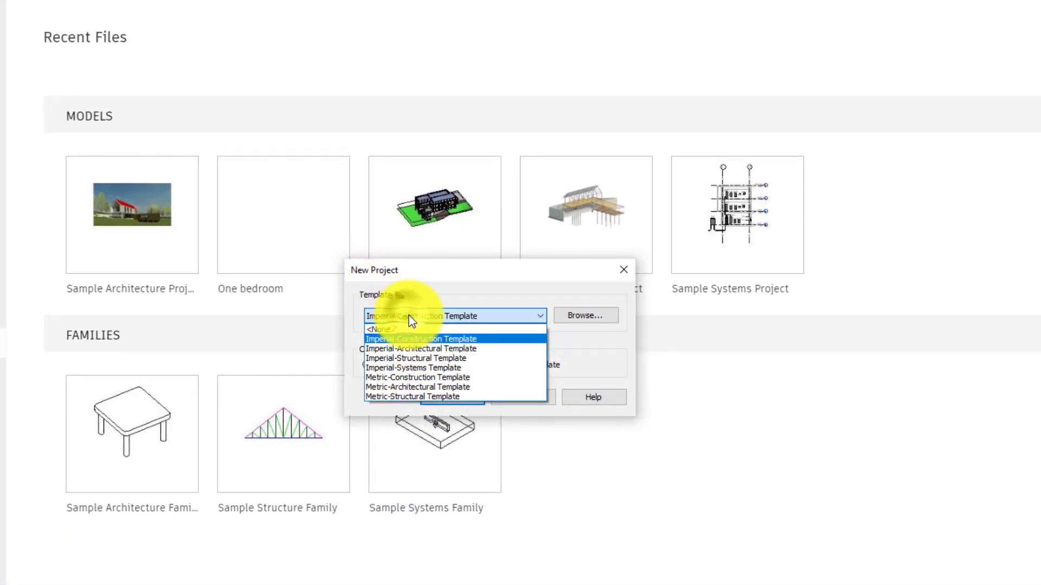
left_click(420, 387)
left_click(455, 397)
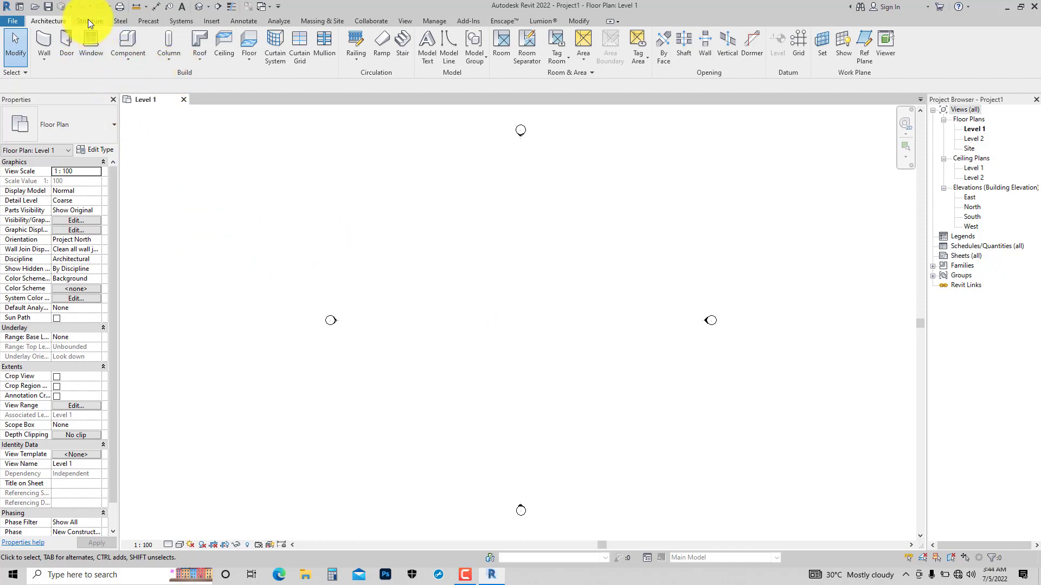
- Review the precast, systems, insert, steel, structure, annotation and architecture tool sets
left_click(147, 21)
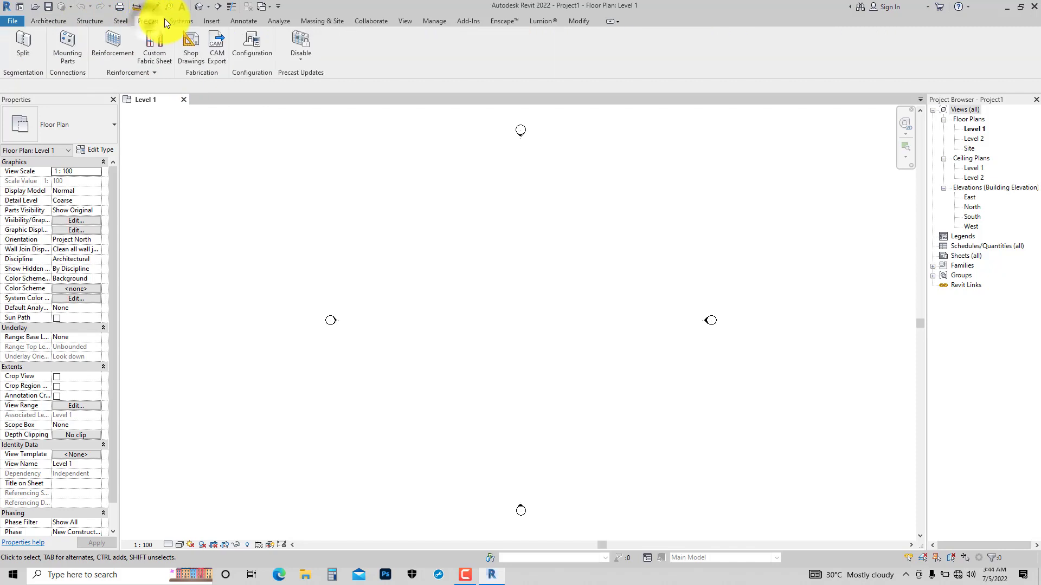
left_click(181, 21)
left_click(93, 23)
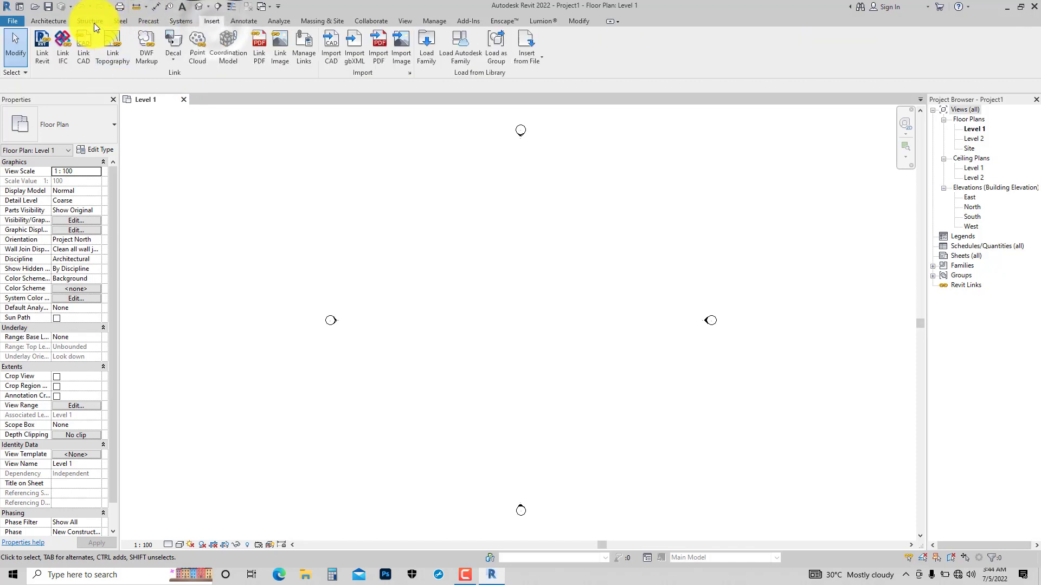
left_click(122, 21)
left_click(90, 20)
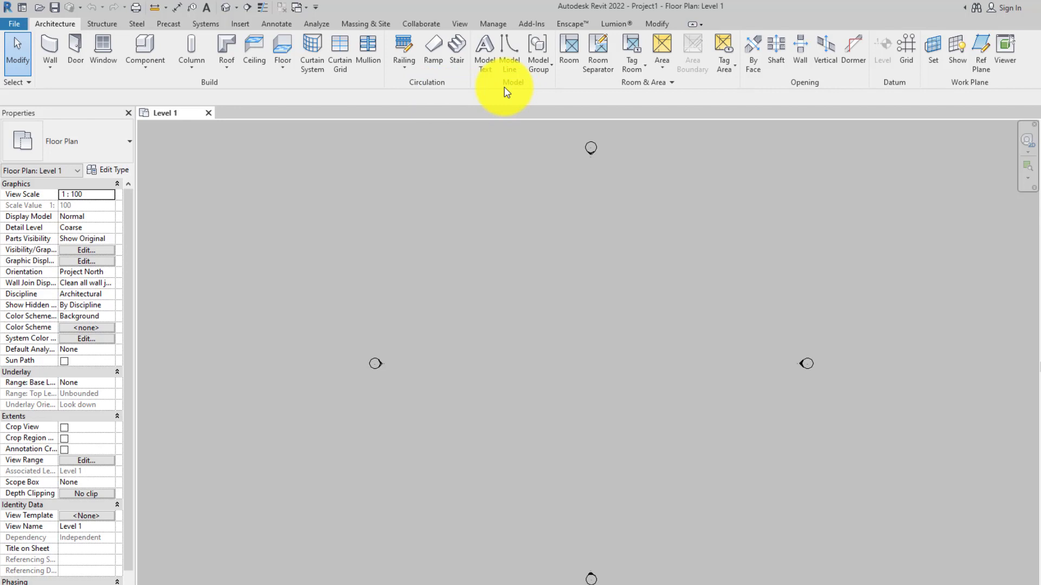
left_click(670, 84)
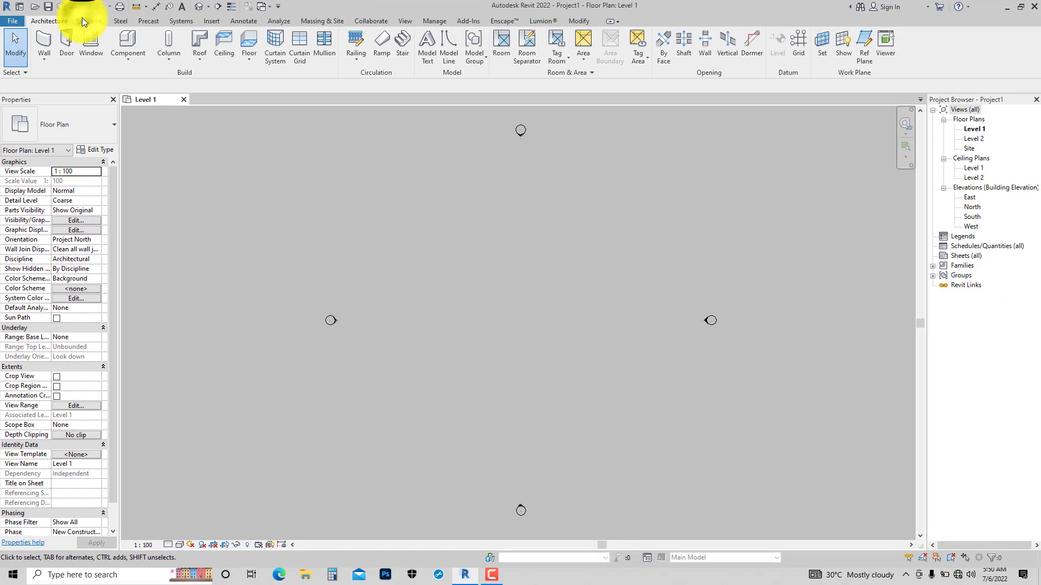
left_click(82, 18)
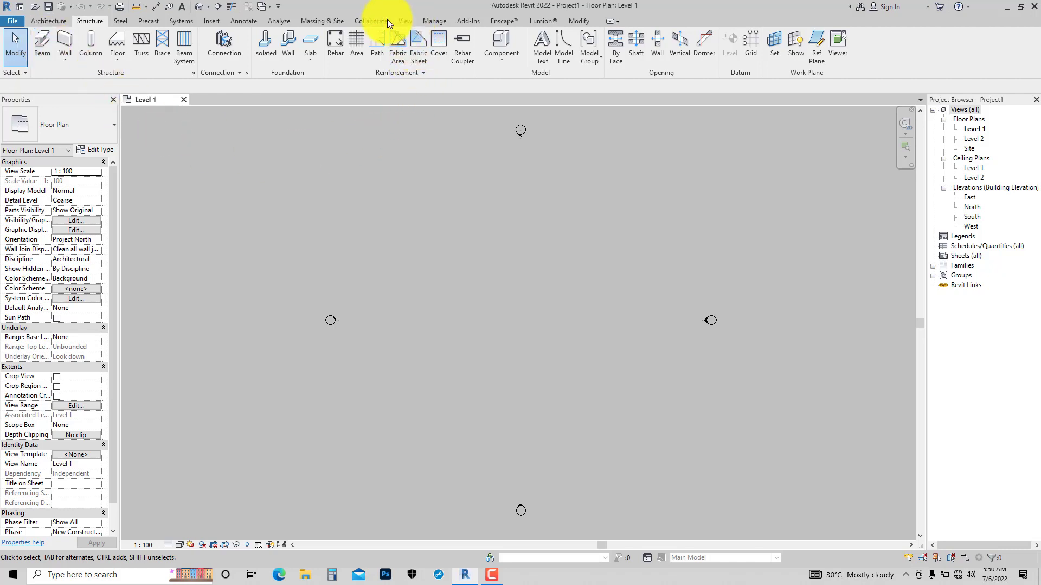
left_click(246, 20)
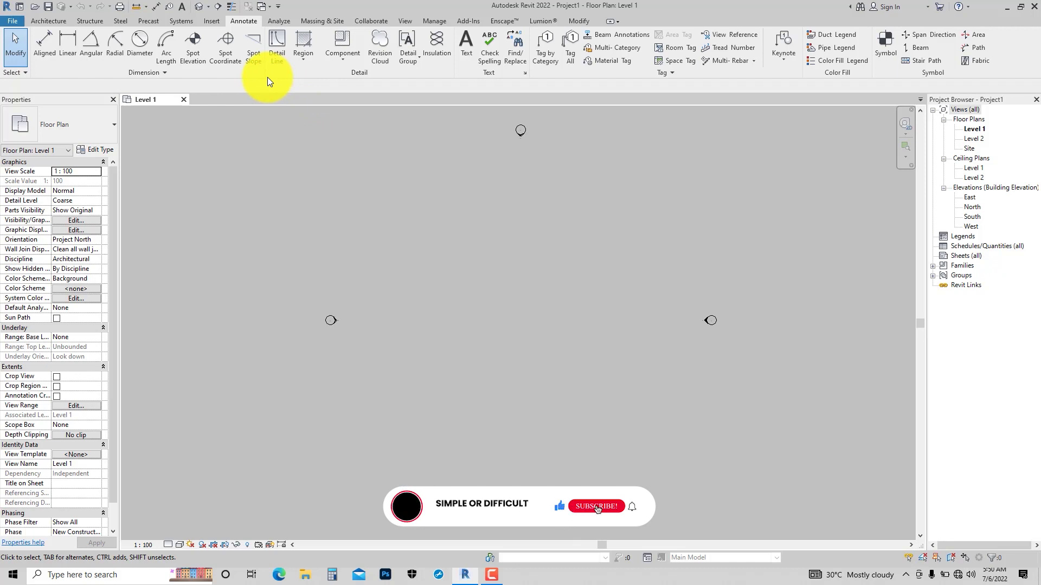
left_click(52, 22)
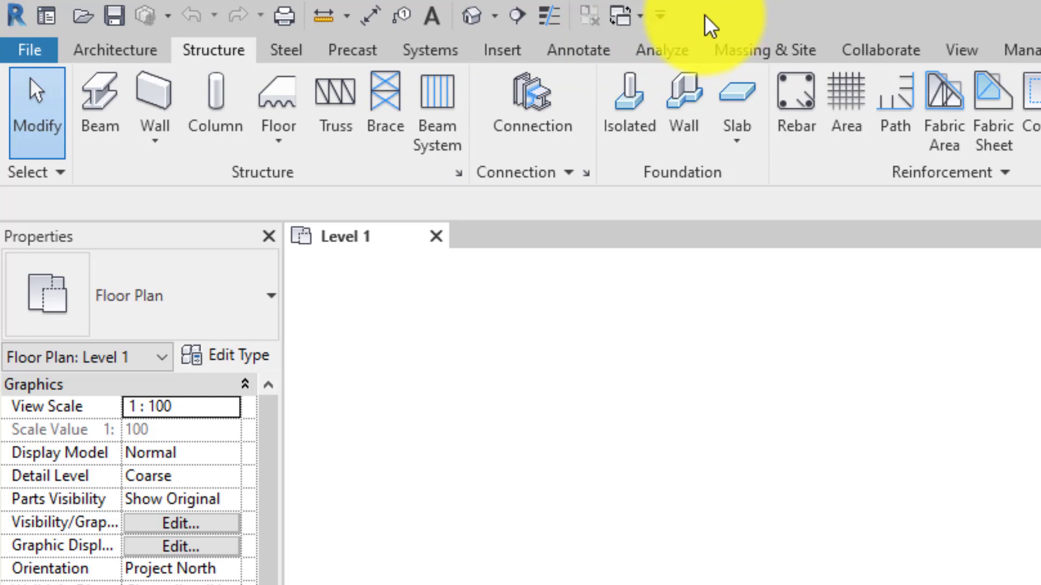
- Add the foundation Wall tool to the Quick Access Toolbar and remove it again
right_click(684, 97)
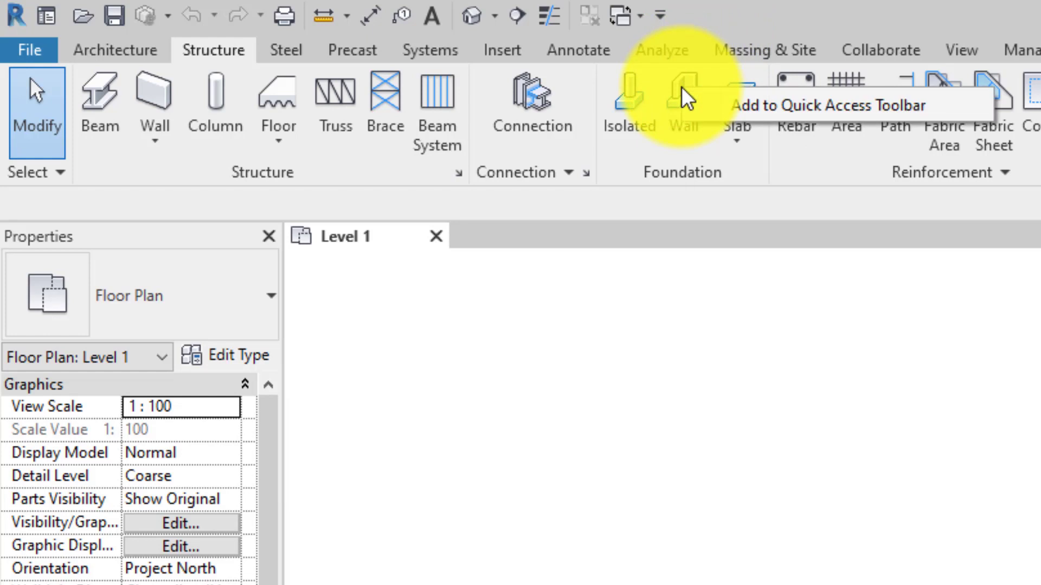
left_click(772, 106)
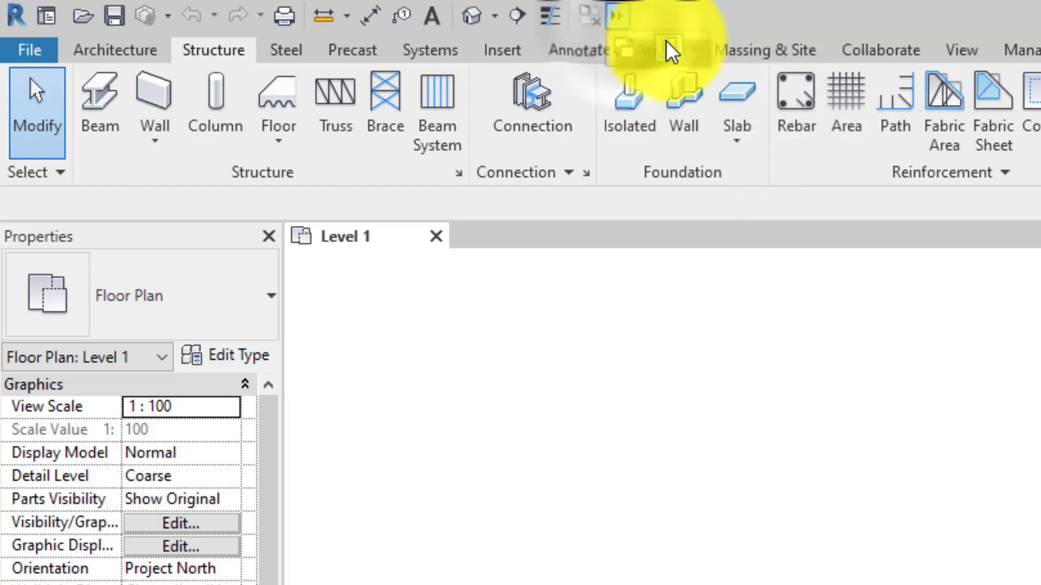
right_click(668, 50)
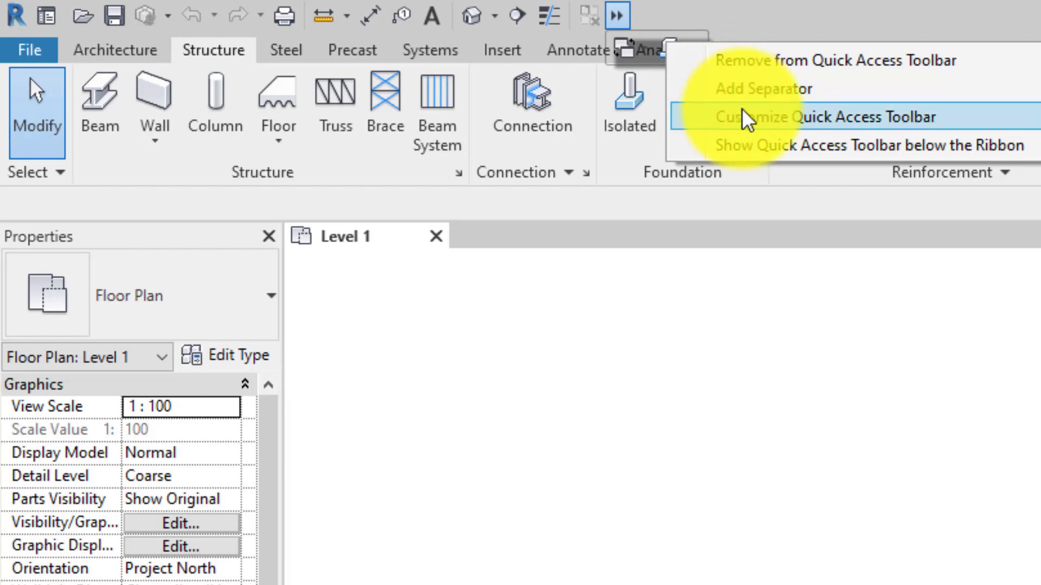
left_click(764, 25)
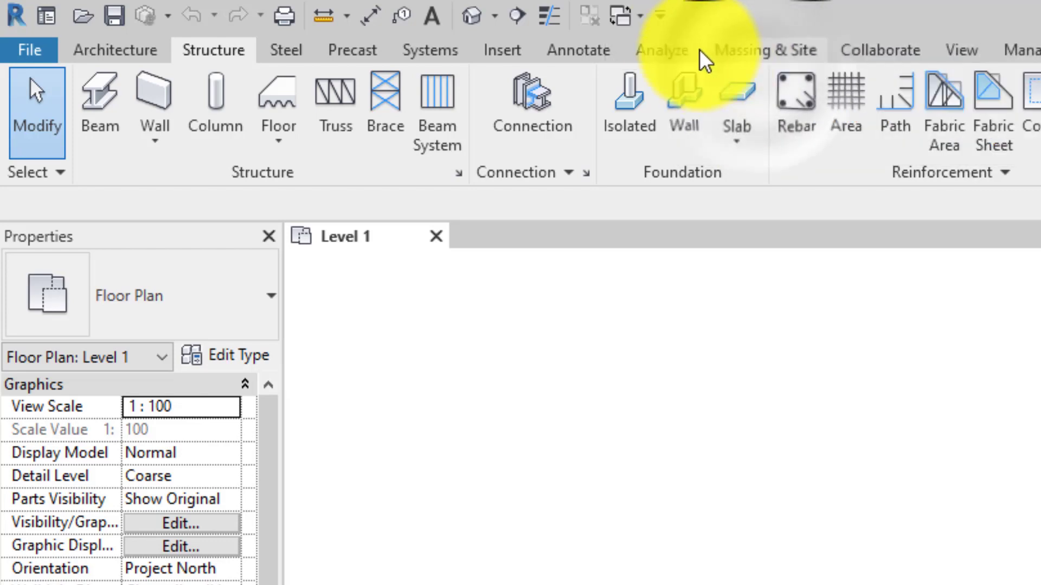
left_click(660, 15)
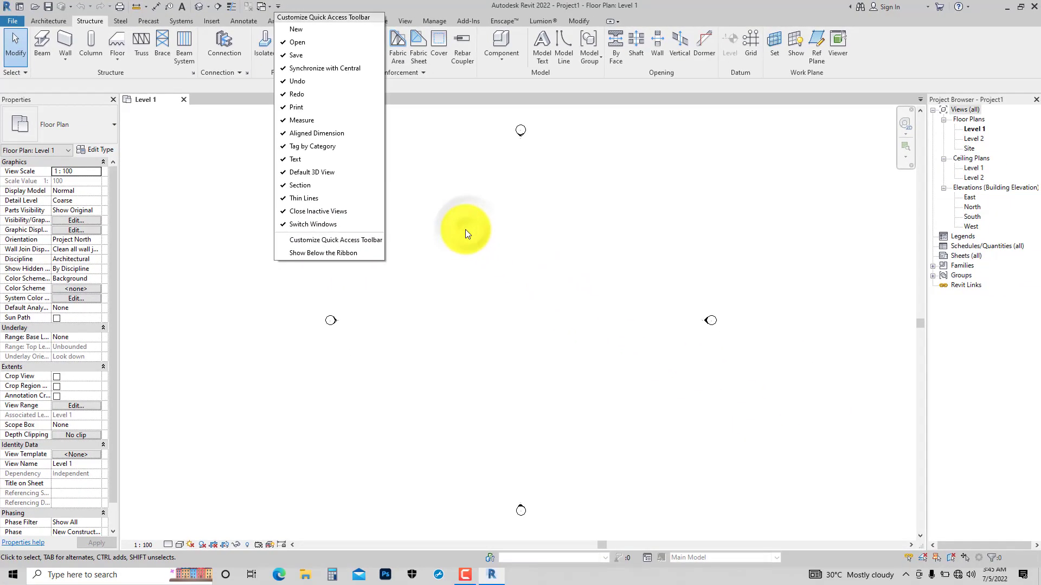
left_click(441, 223)
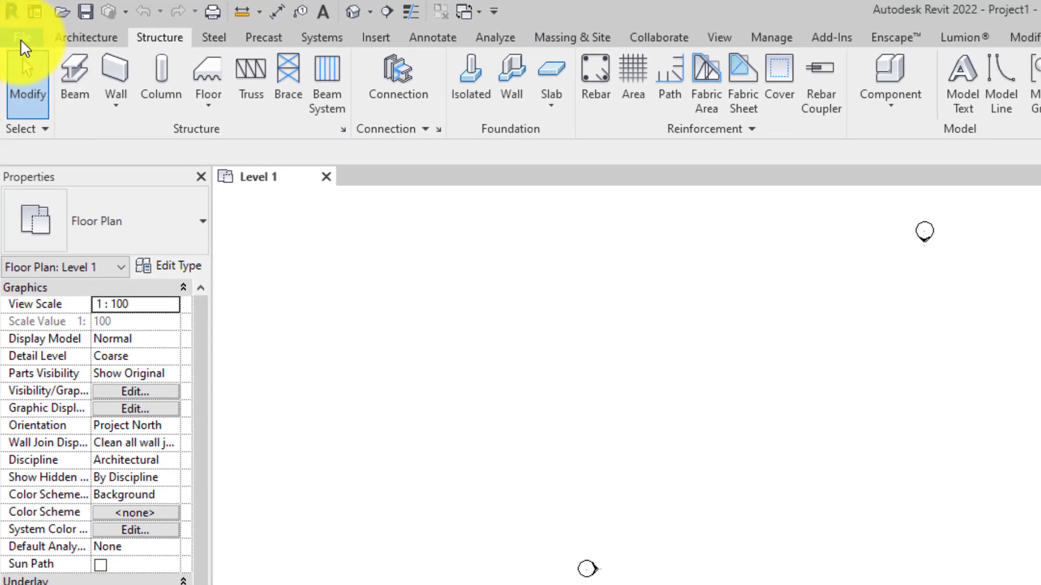
- Review the file commands for creating, opening, exporting and printing, and look at the Home screen before returning to the project
left_click(21, 38)
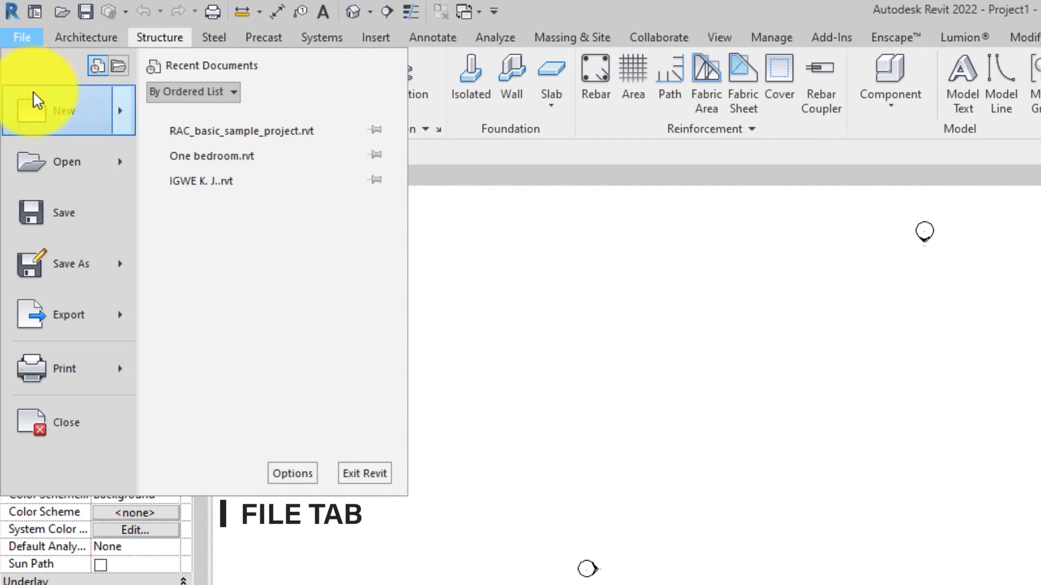
mouse_move(36, 100)
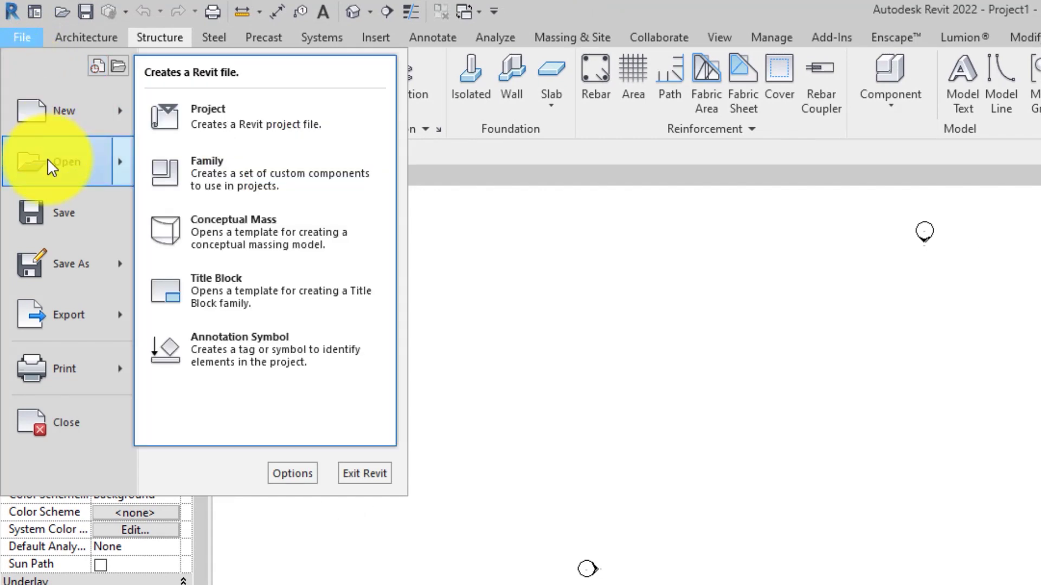
mouse_move(48, 160)
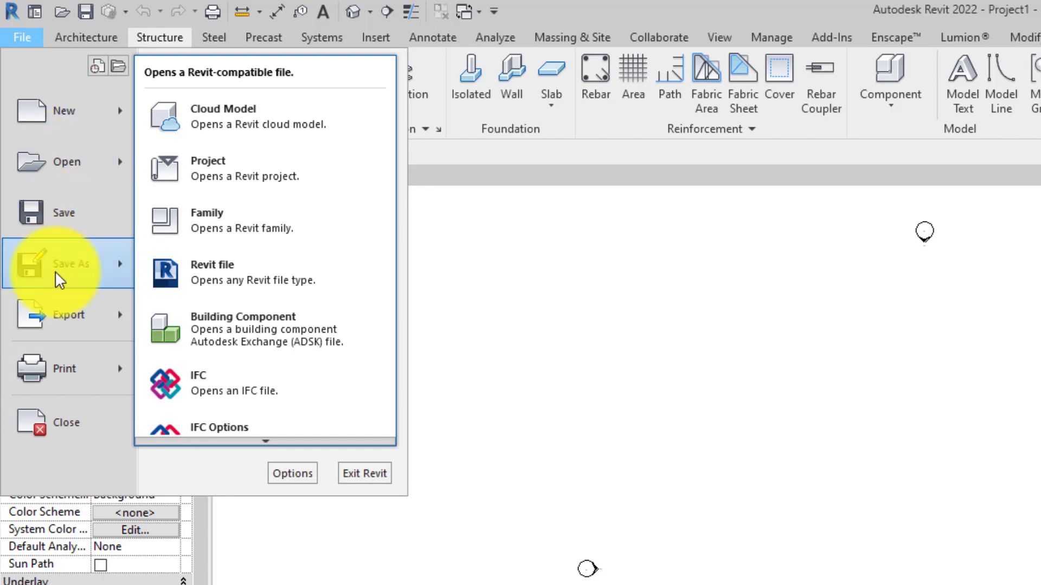
mouse_move(55, 313)
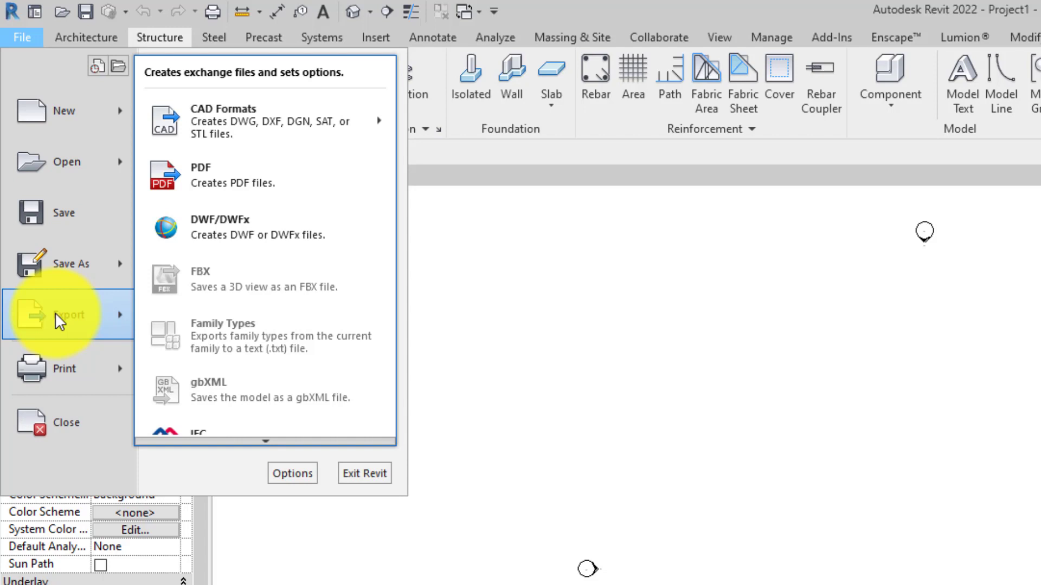
mouse_move(54, 370)
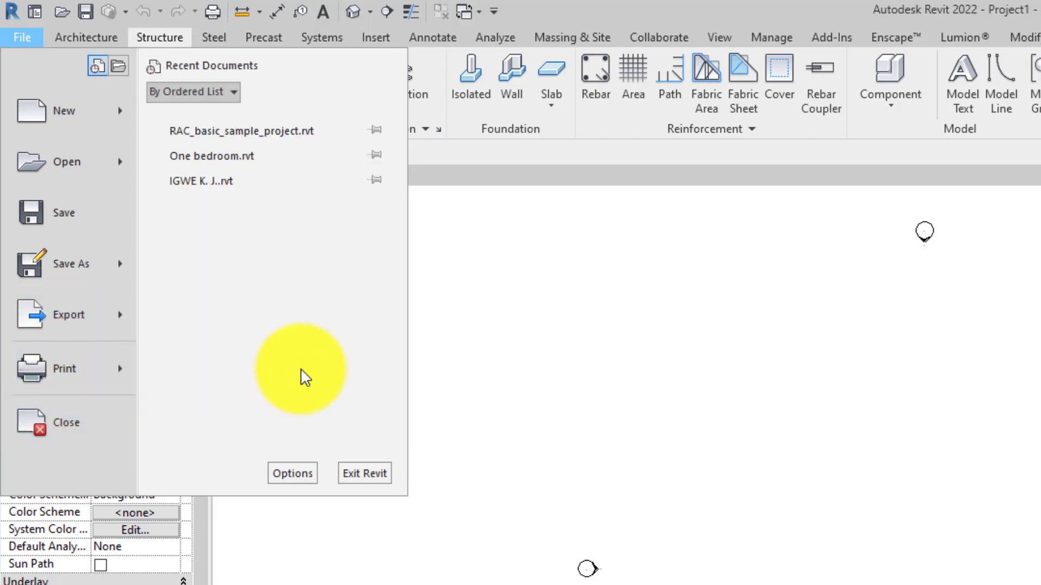
left_click(448, 355)
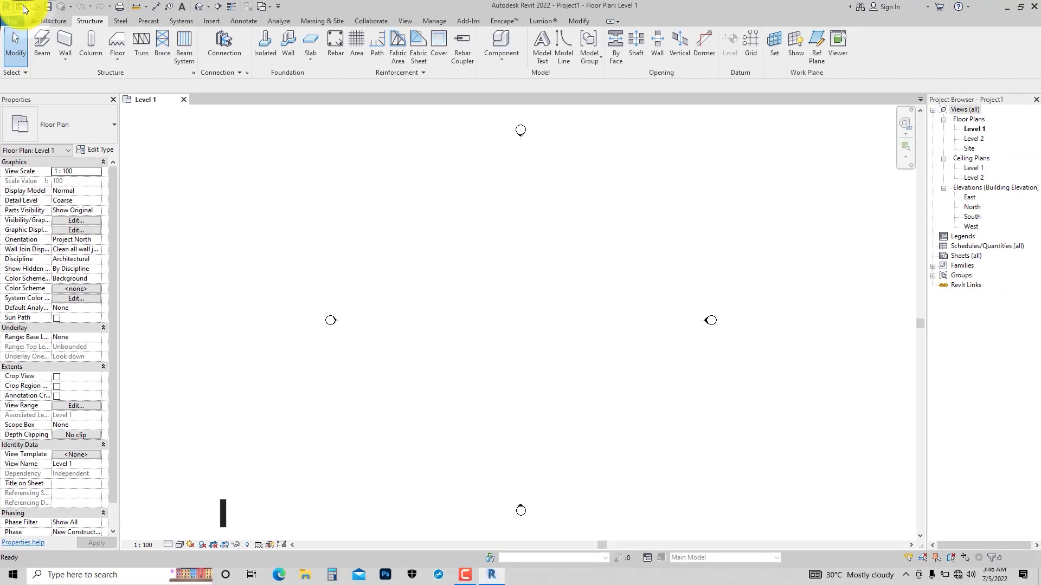
left_click(52, 18)
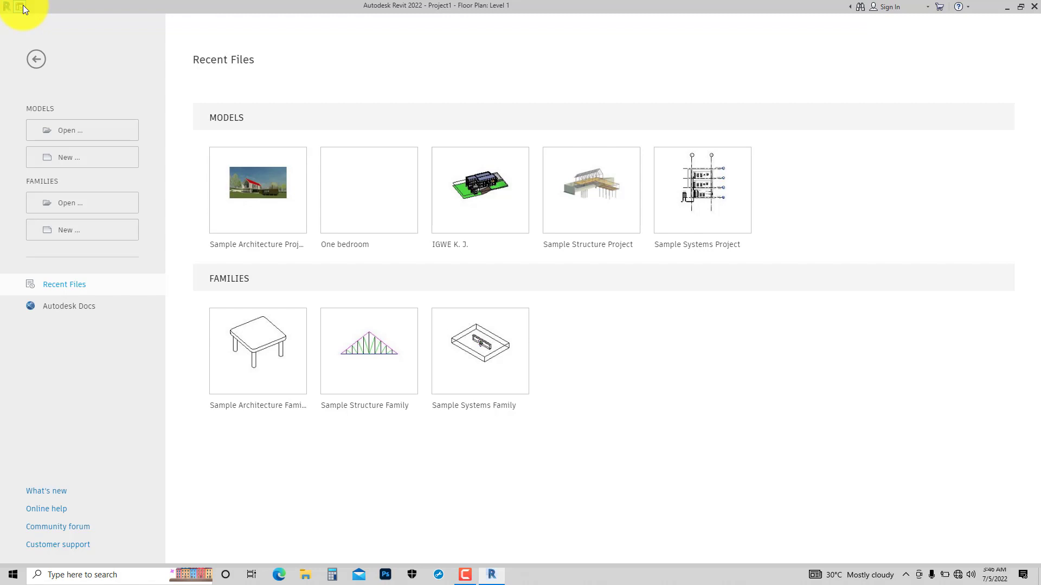
left_click(22, 5)
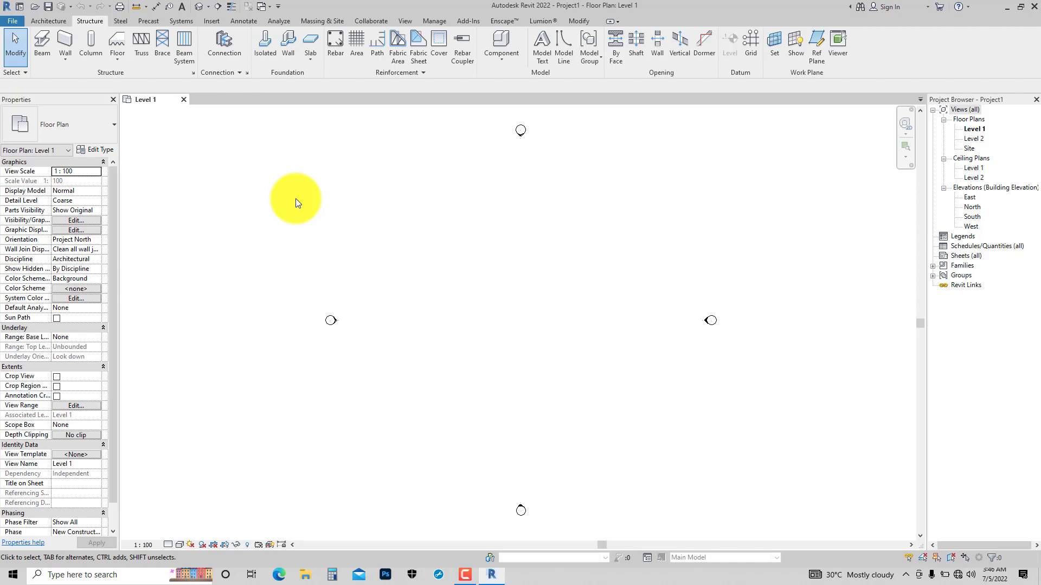
left_click(46, 20)
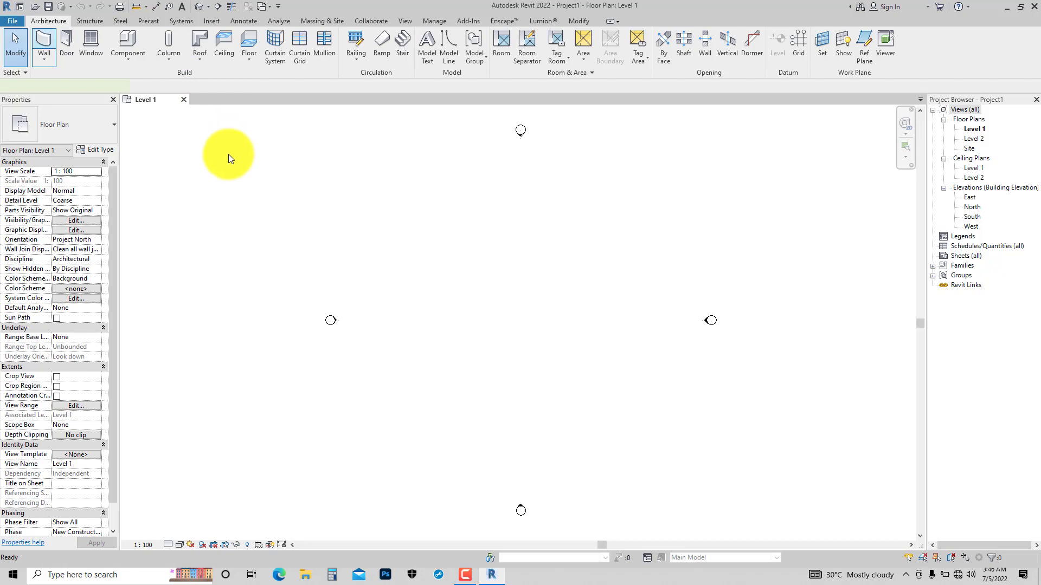
key("w")
key("a")
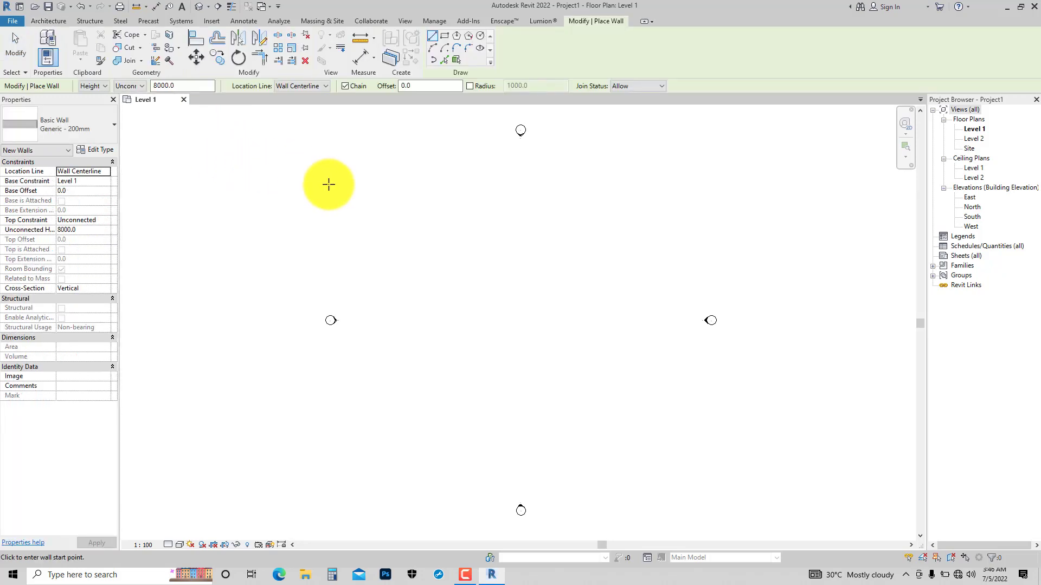
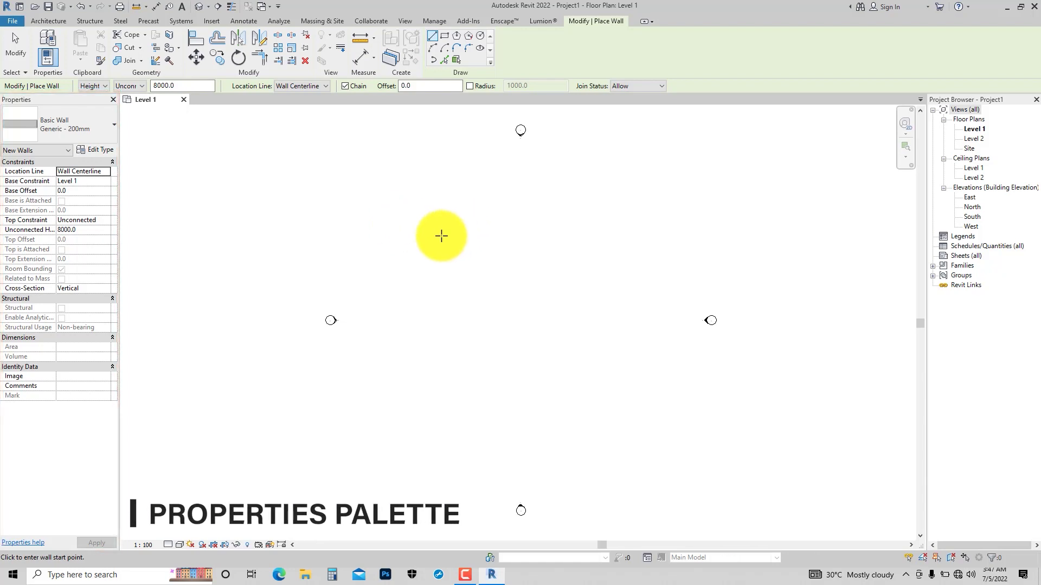
key("Escape")
key("Escape")
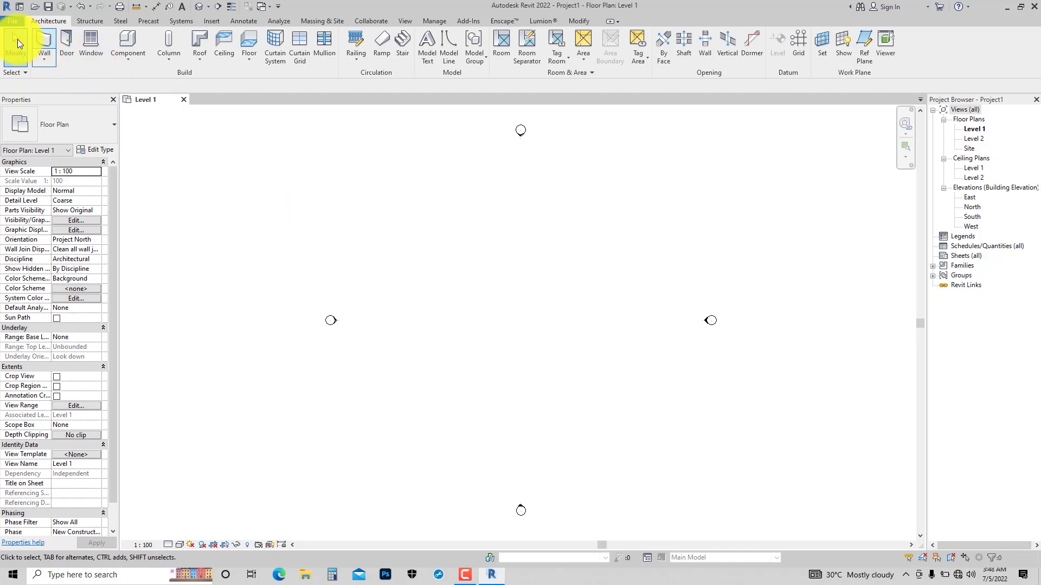
- Draw a horizontal wall about 7000 mm long in the Level 1 plan and set its type to Generic - 225mm Masonry
left_click(44, 38)
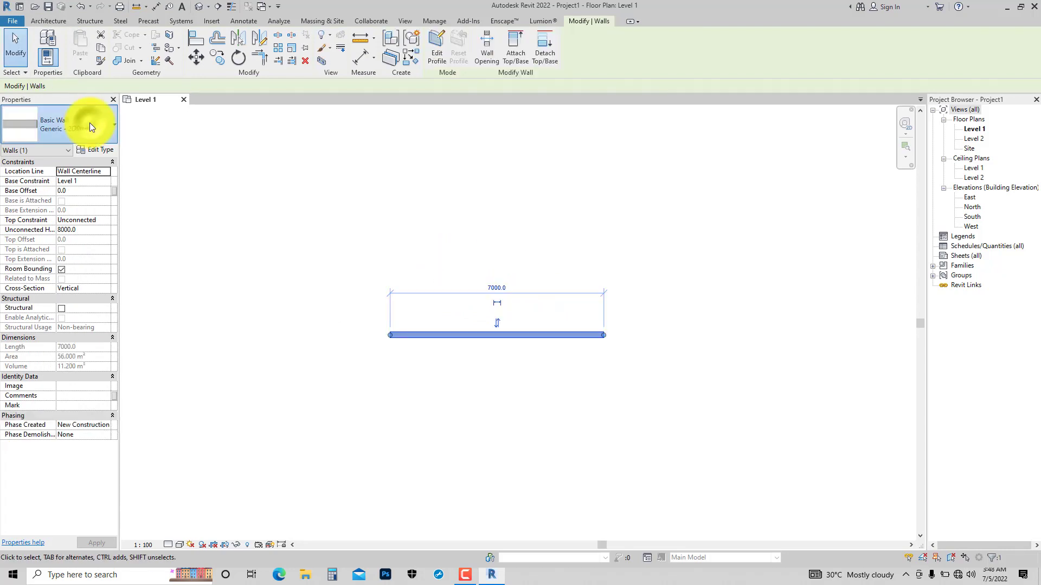
left_click(90, 125)
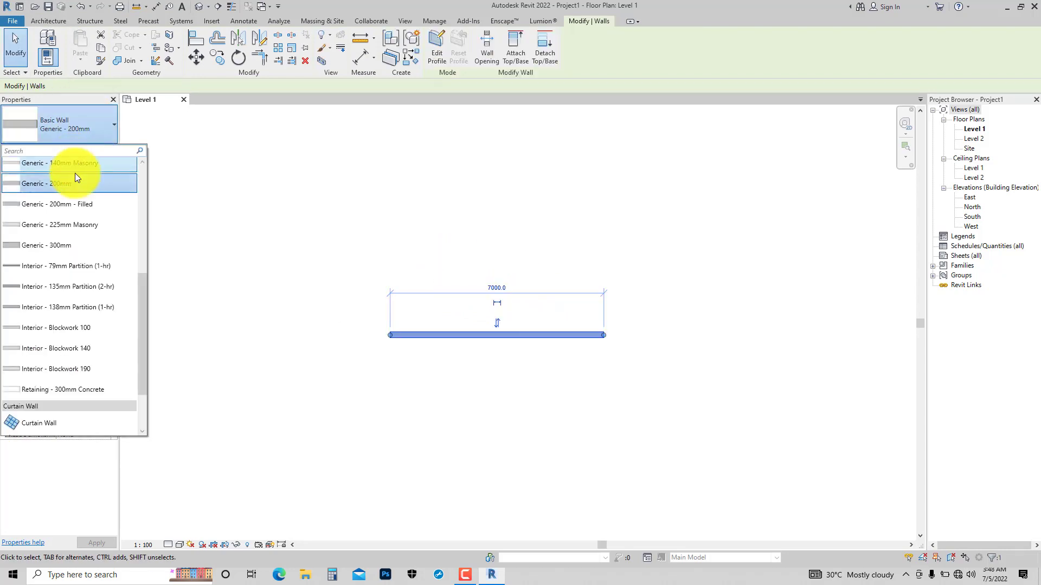
left_click(70, 226)
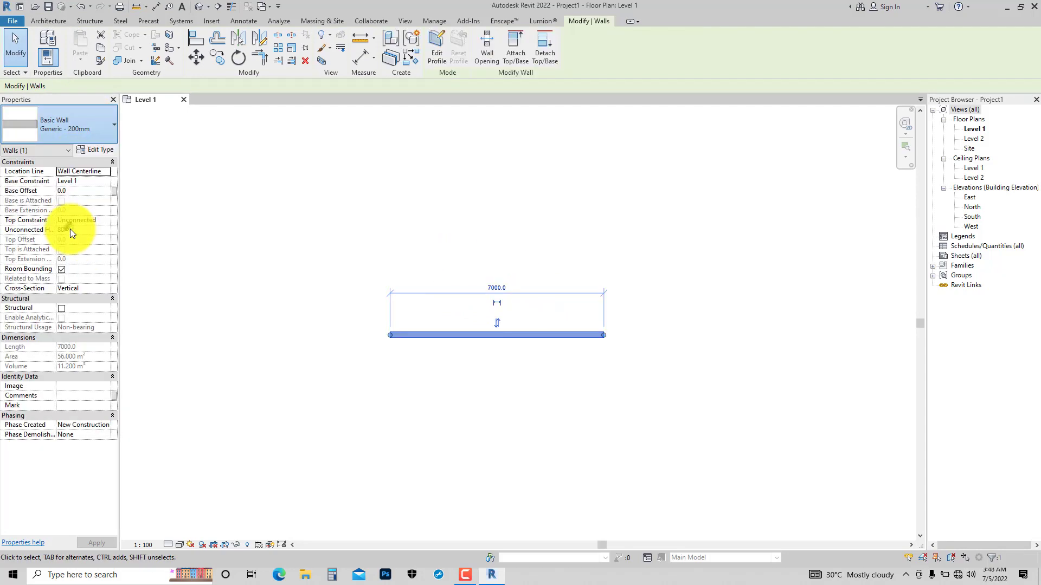
left_click(70, 119)
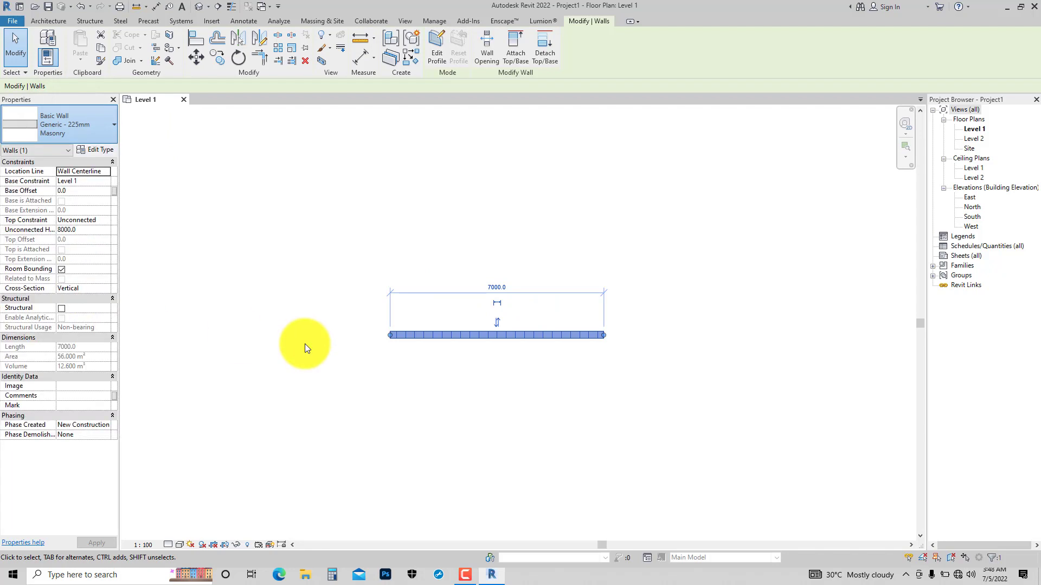
left_click(302, 336)
left_click(437, 337)
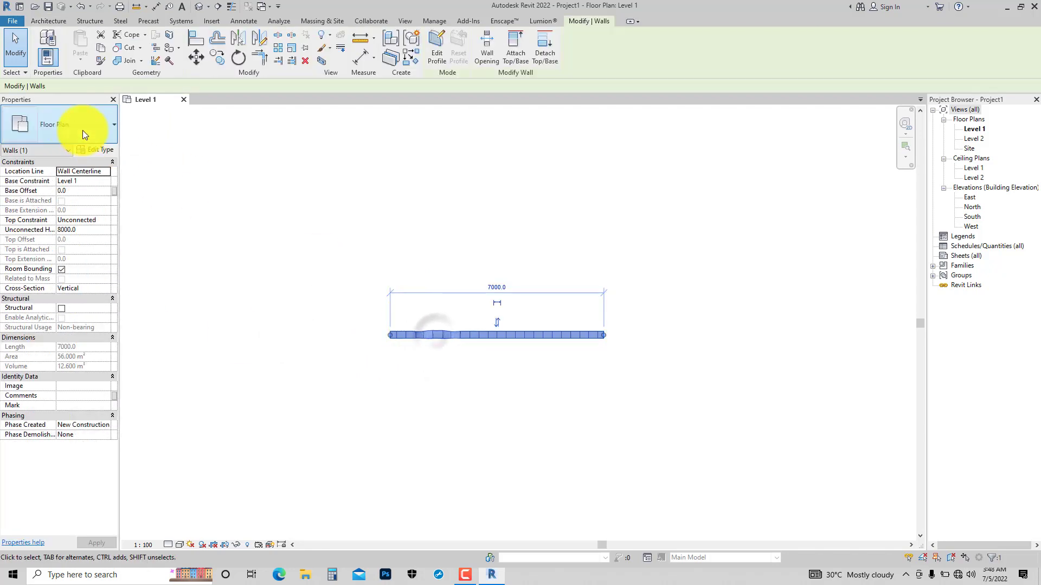
- Change the selected wall's type to Retaining - 300mm Concrete
left_click(74, 125)
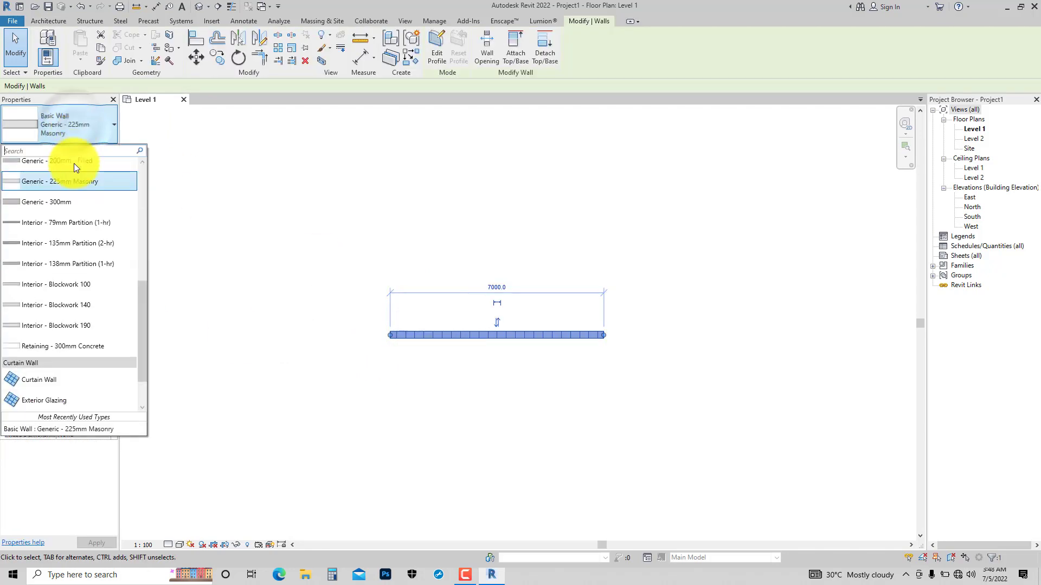
left_click(83, 349)
left_click(479, 400)
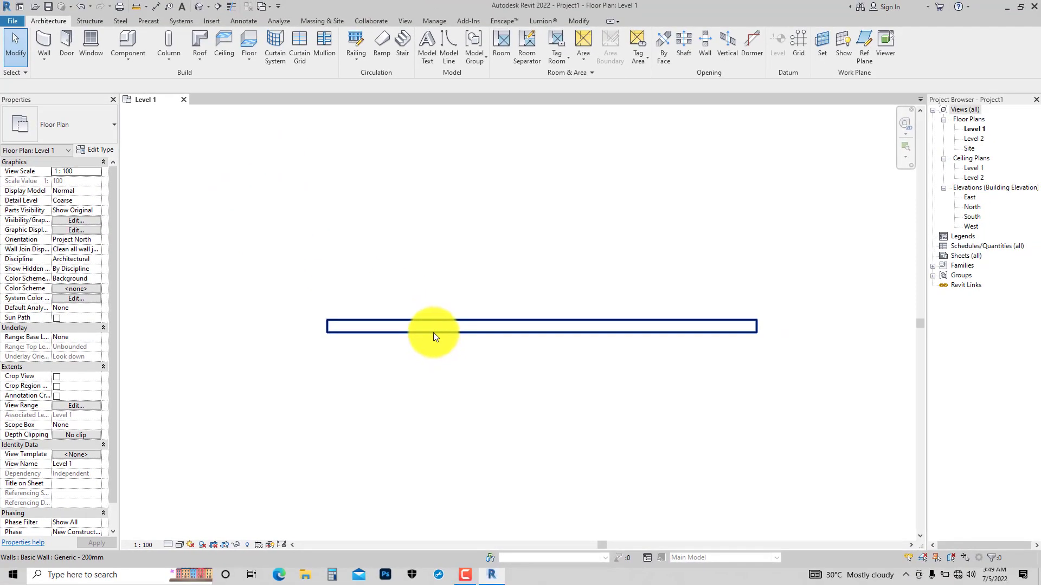
- Review the horizontal wall's constraint, structural and dimension properties, then clear the selection
left_click(433, 336)
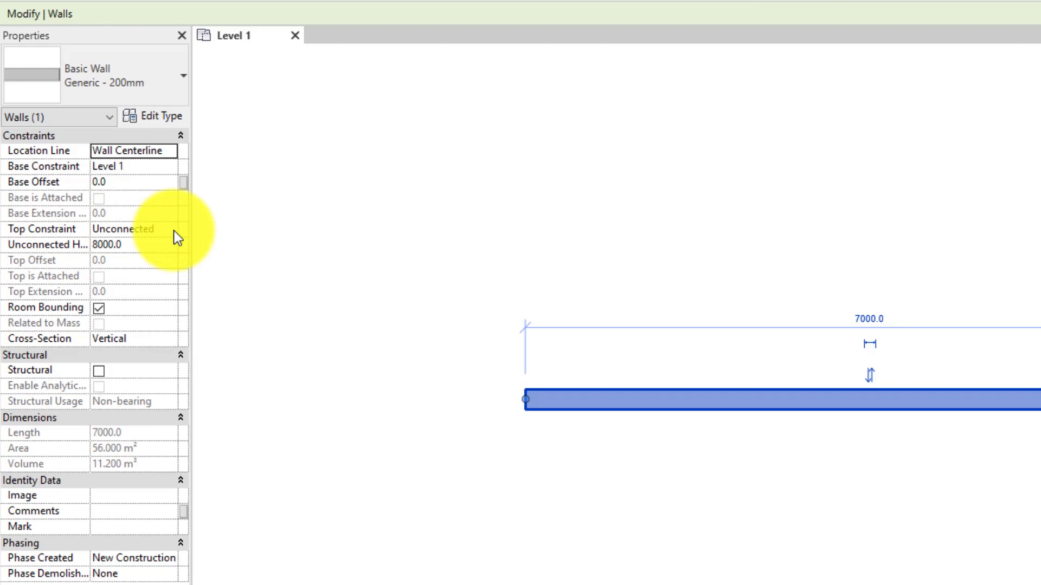
left_click(442, 212)
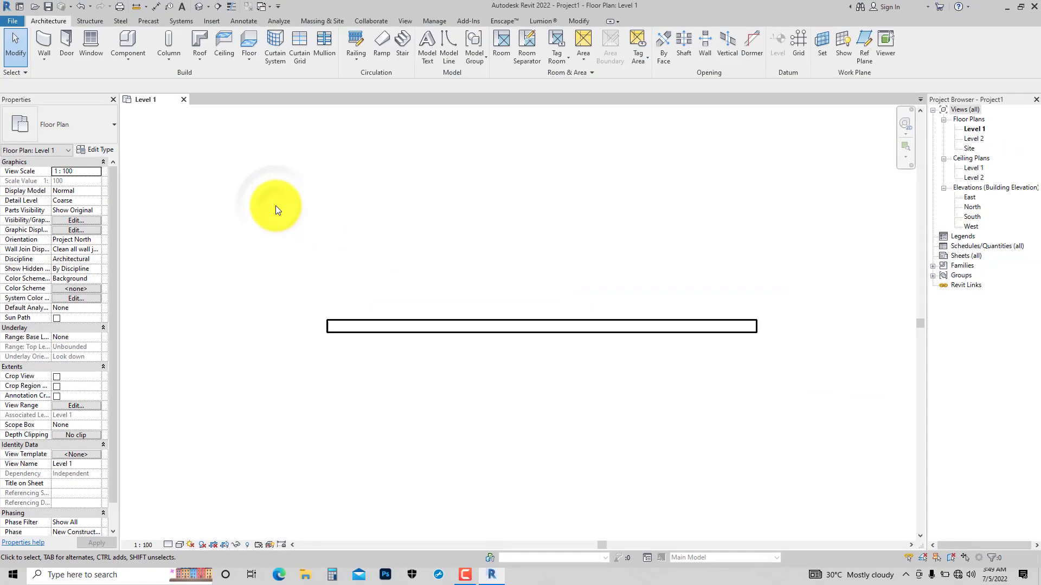
scroll(308, 245, "down", 1)
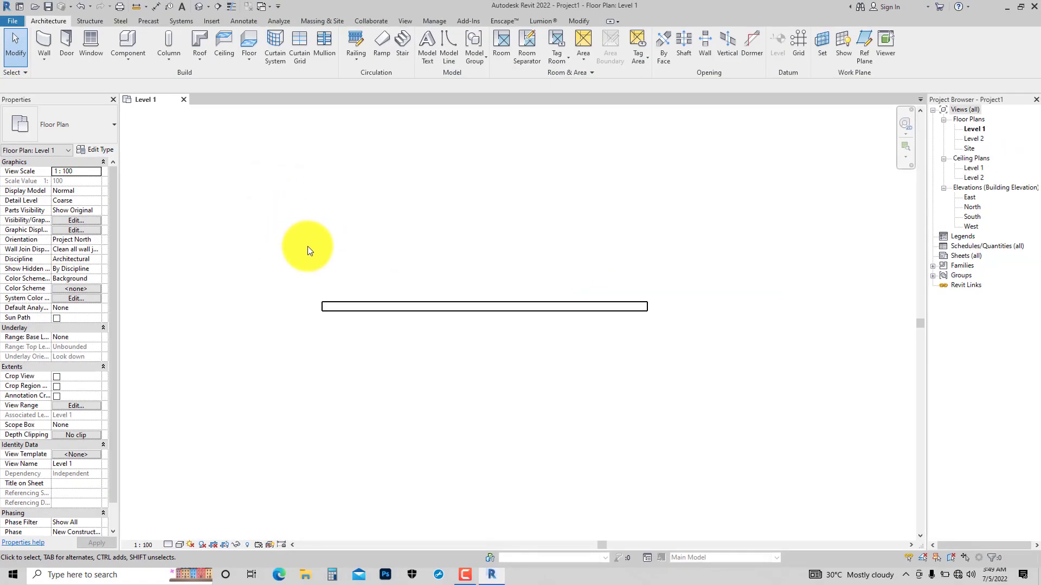
- Create a similar wall from the selected horizontal wall, drawn vertically below its right half
left_click(351, 305)
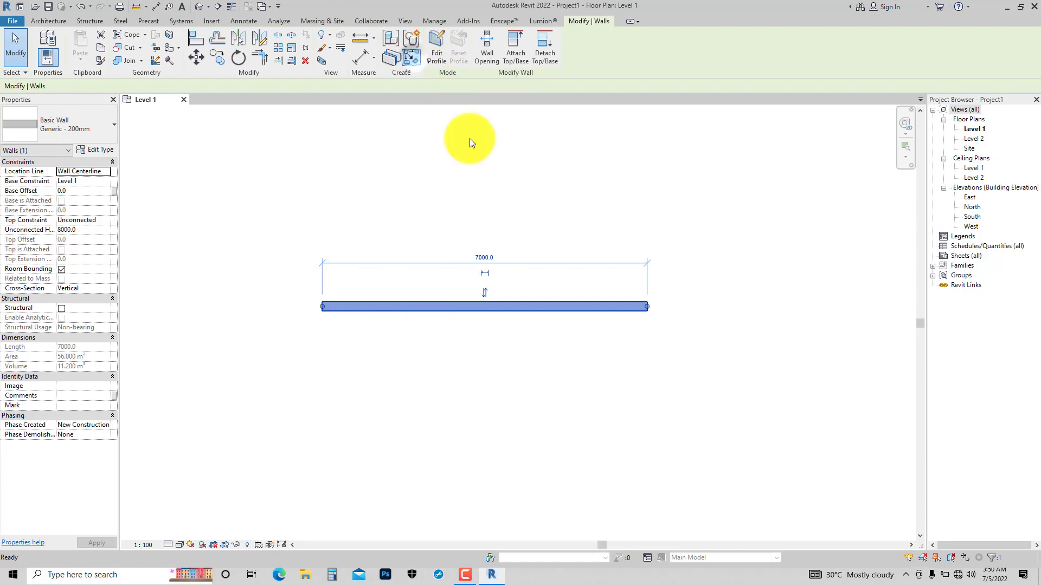
key("c")
key("s")
left_click(555, 326)
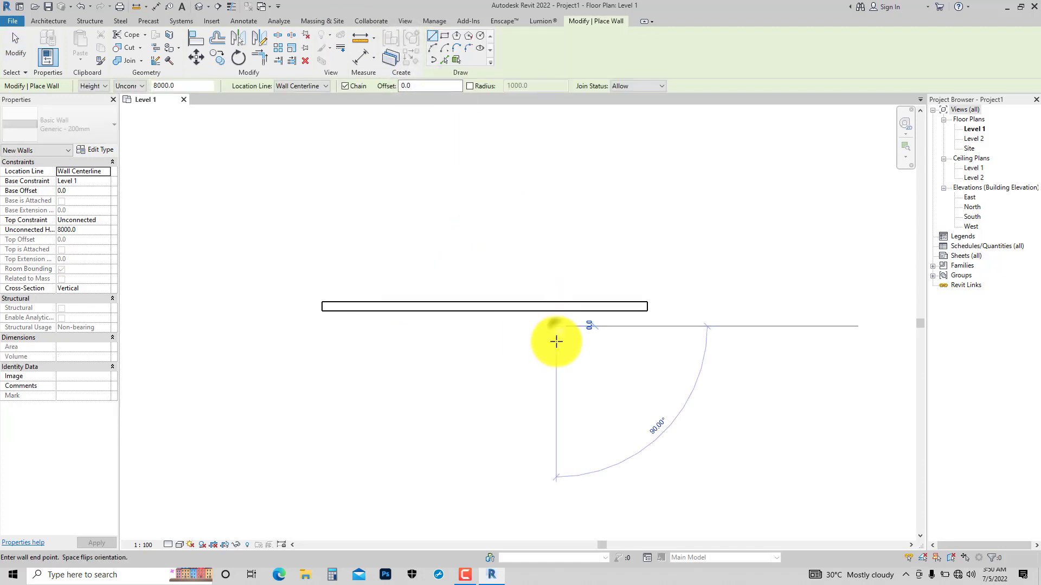
left_click(570, 426)
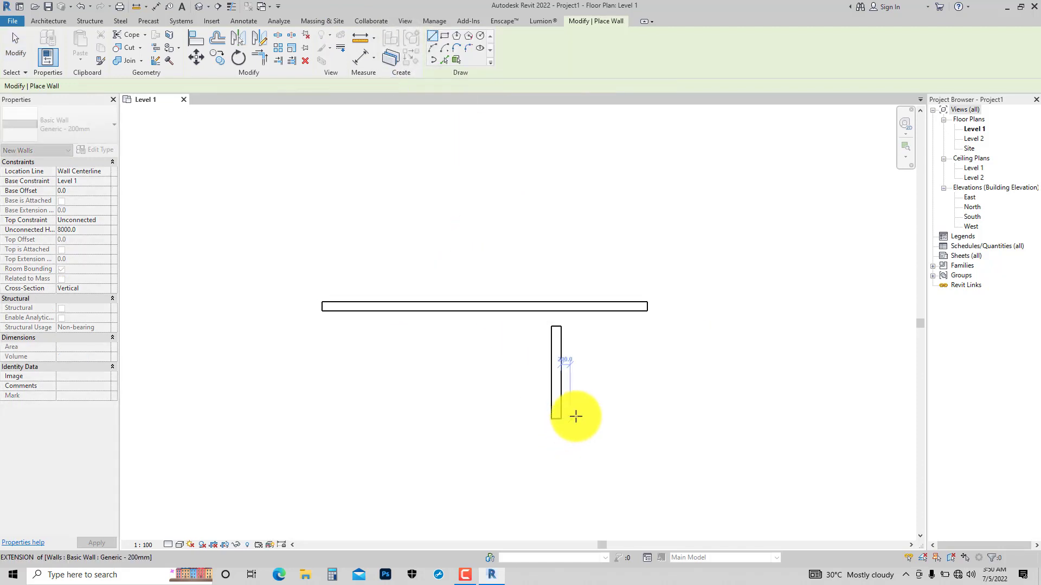
key("Escape")
- Draw a short horizontal wall about 1445 mm long to the right of the vertical wall, ending in line with the long wall
left_click(580, 381)
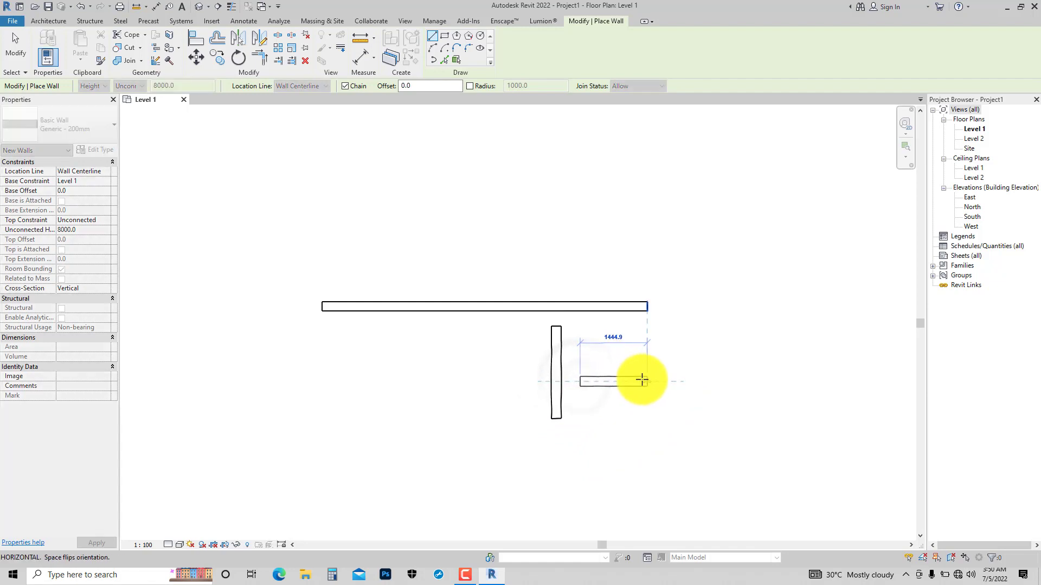
left_click(647, 381)
key("Escape")
key("Escape")
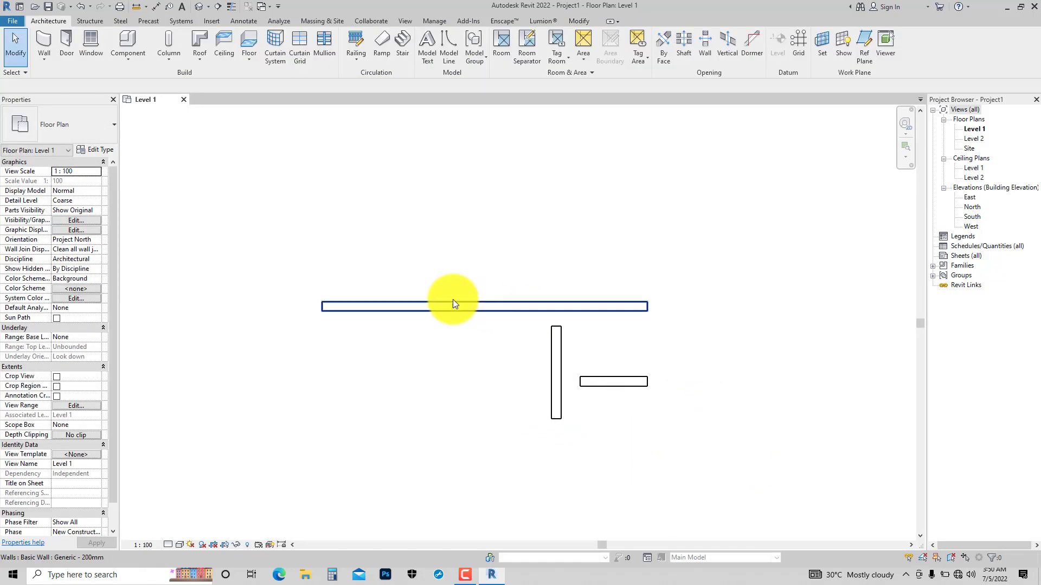
left_click(431, 307)
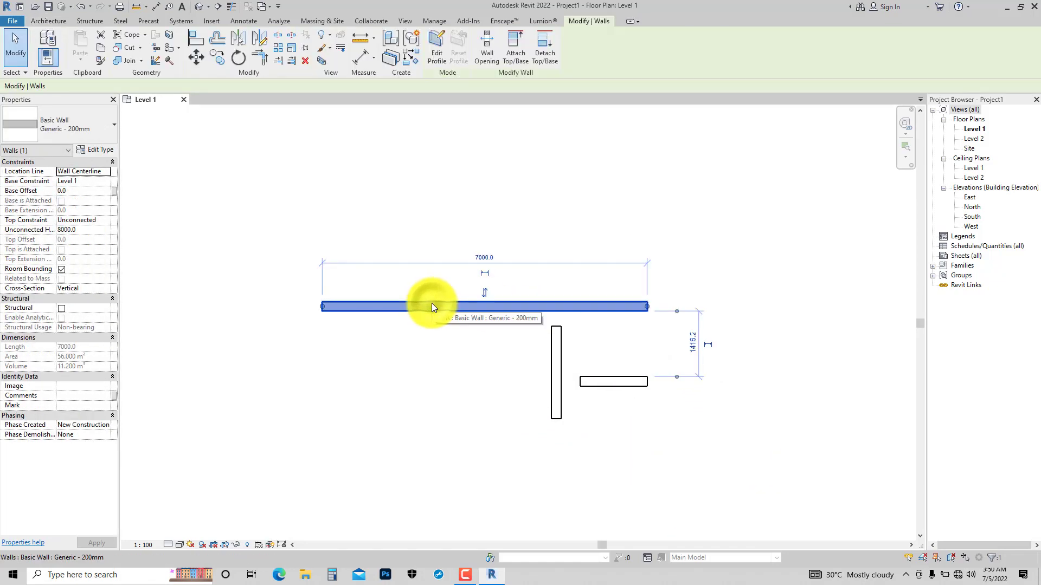
left_click(100, 150)
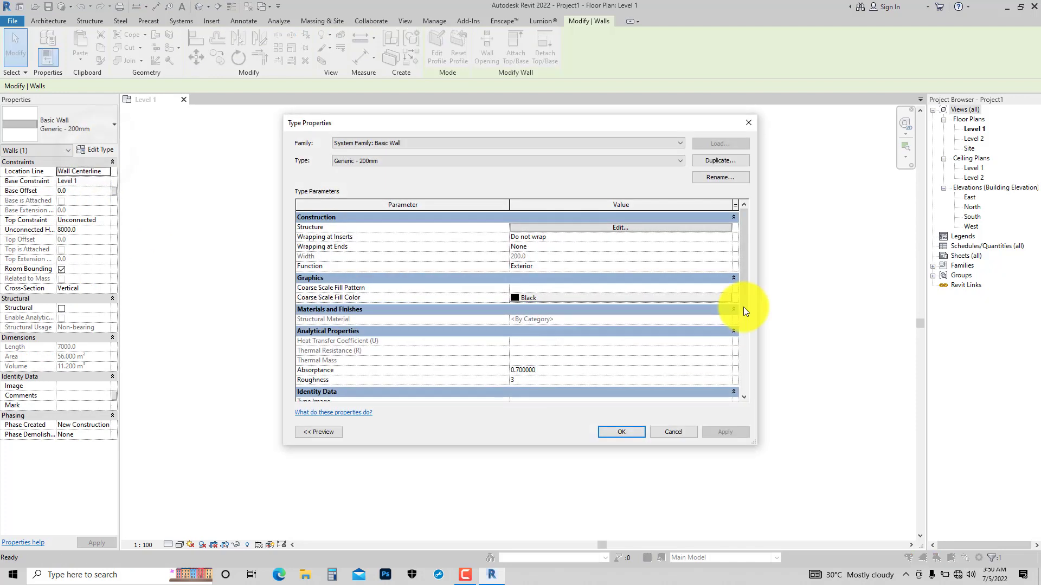
left_click(627, 225)
left_click(531, 226)
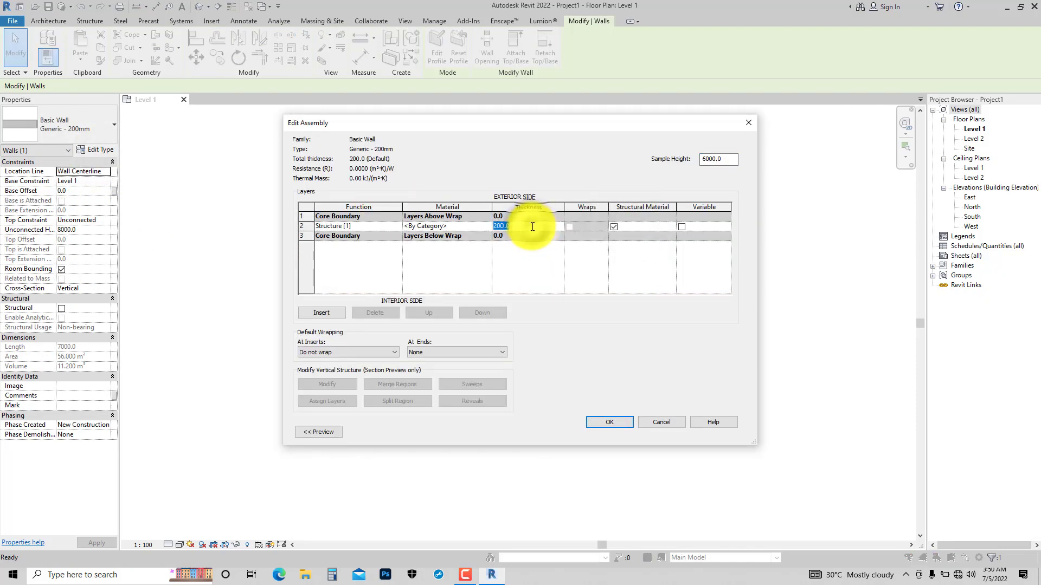
type("450")
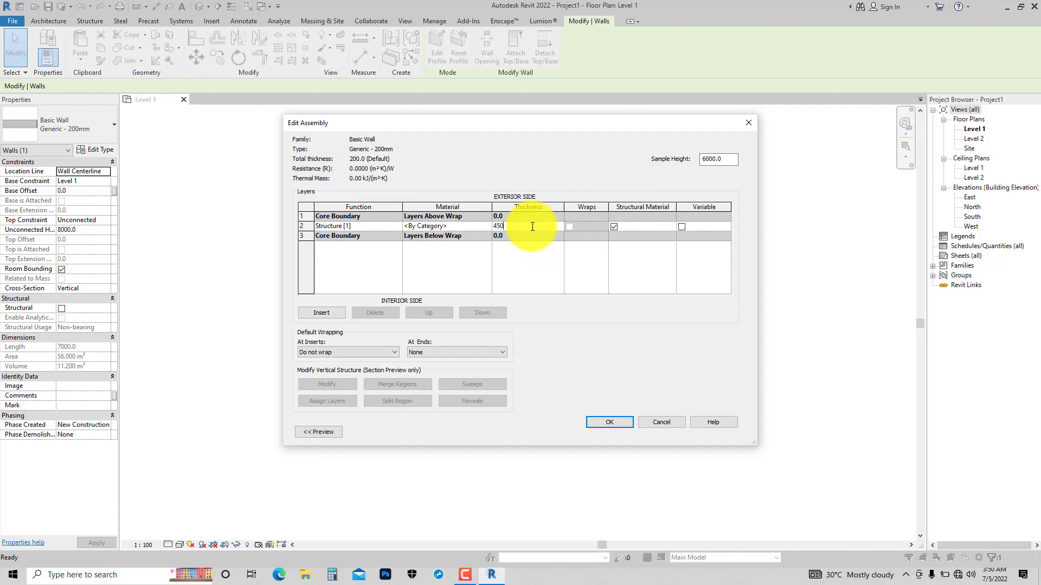
left_click(609, 422)
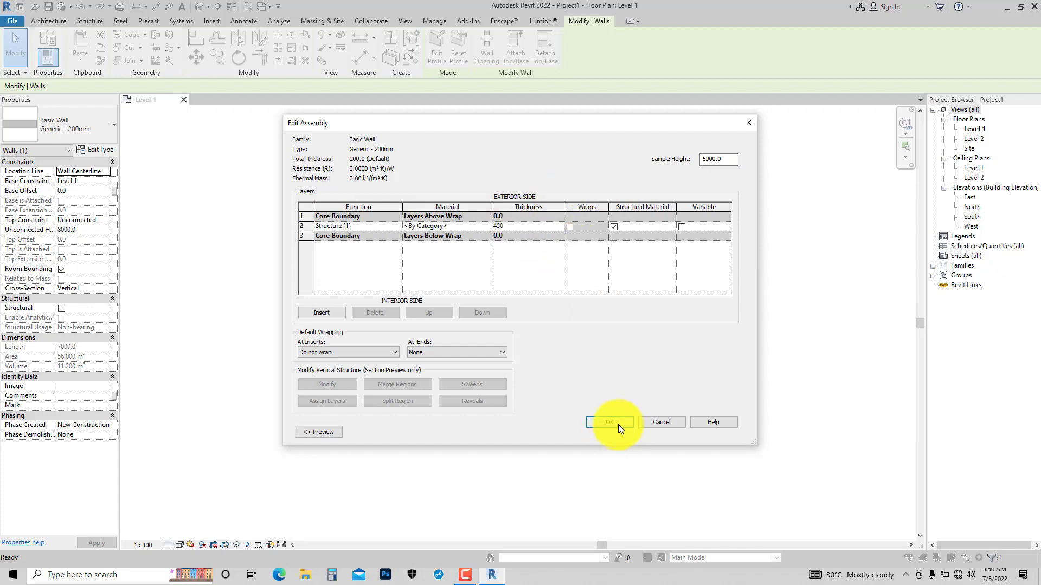
left_click(747, 123)
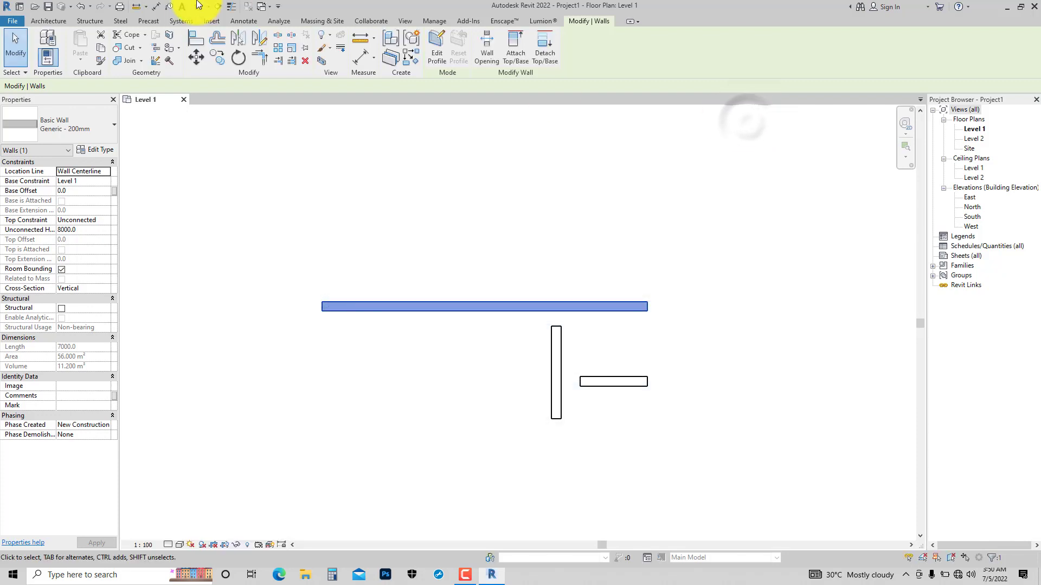
- Place an aligned dimension across the vertical wall's thickness, below its lower end
left_click(156, 6)
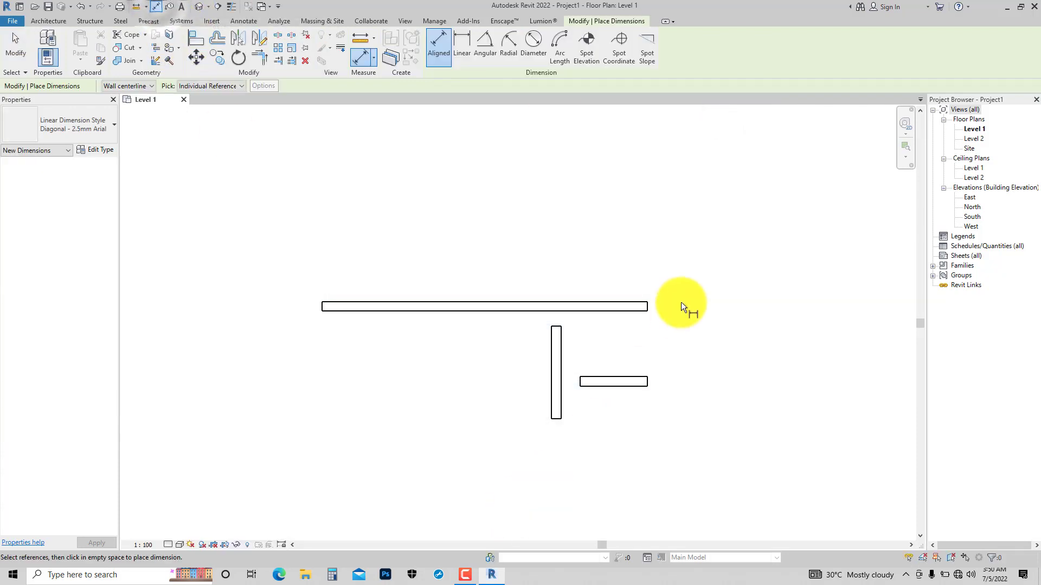
scroll(547, 401, "up", 3)
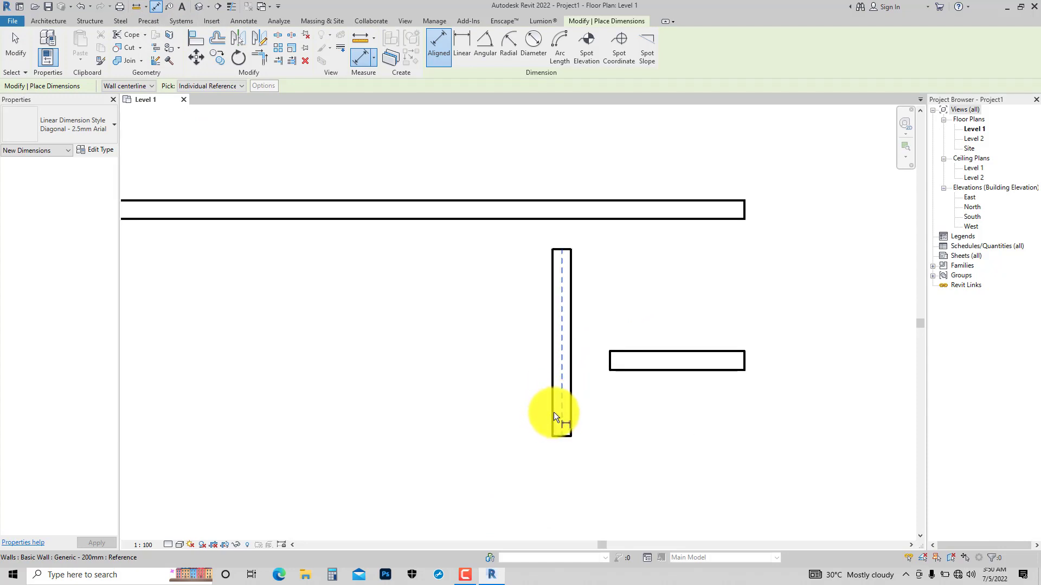
left_click(554, 412)
left_click(571, 418)
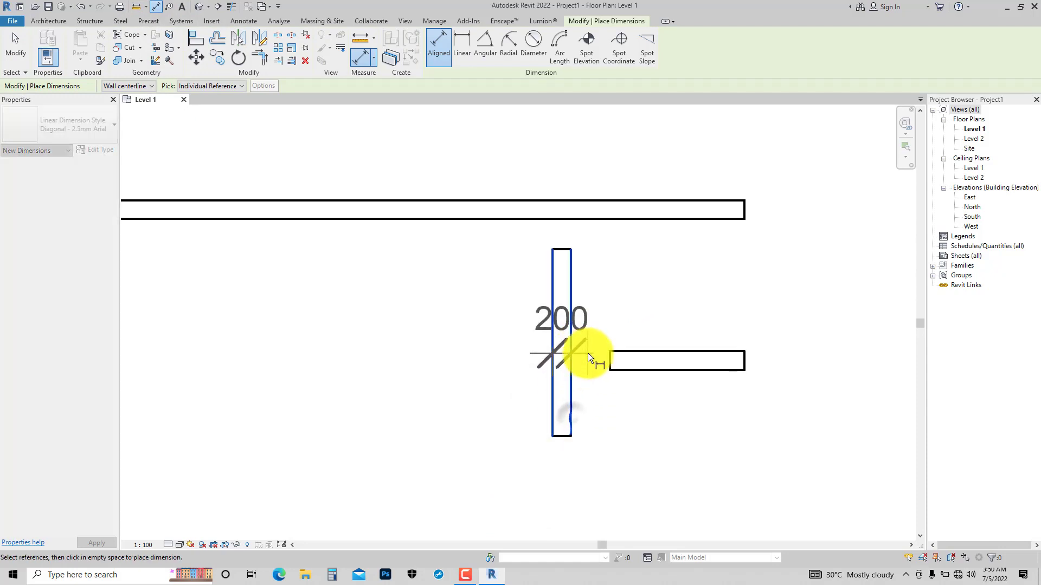
scroll(587, 353, "down", 2)
left_click(577, 457)
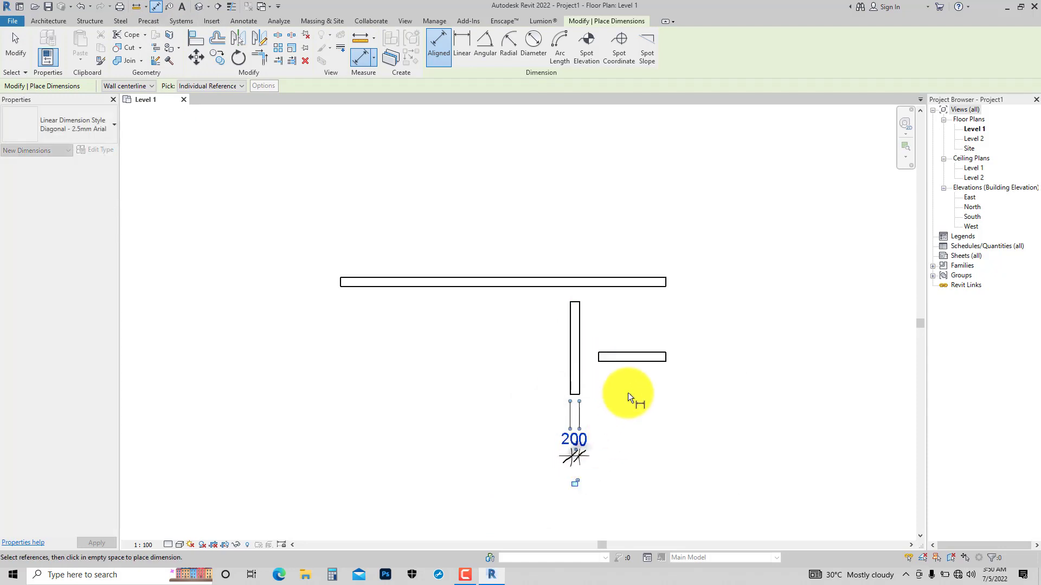
- Add aligned dimensions for the thickness of the short and long horizontal walls, beyond their right ends
left_click(633, 355)
left_click(711, 362)
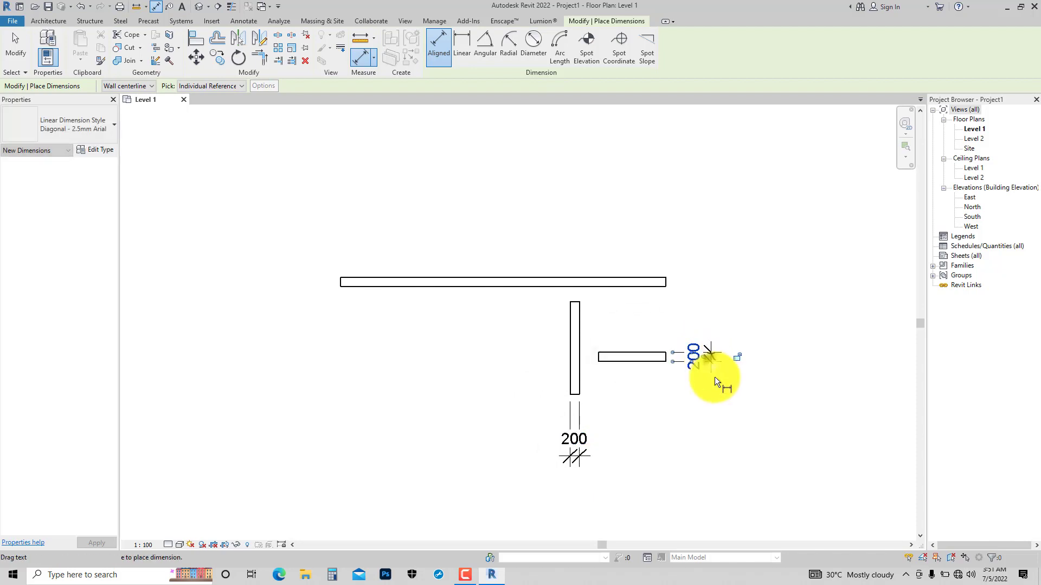
left_click(623, 283)
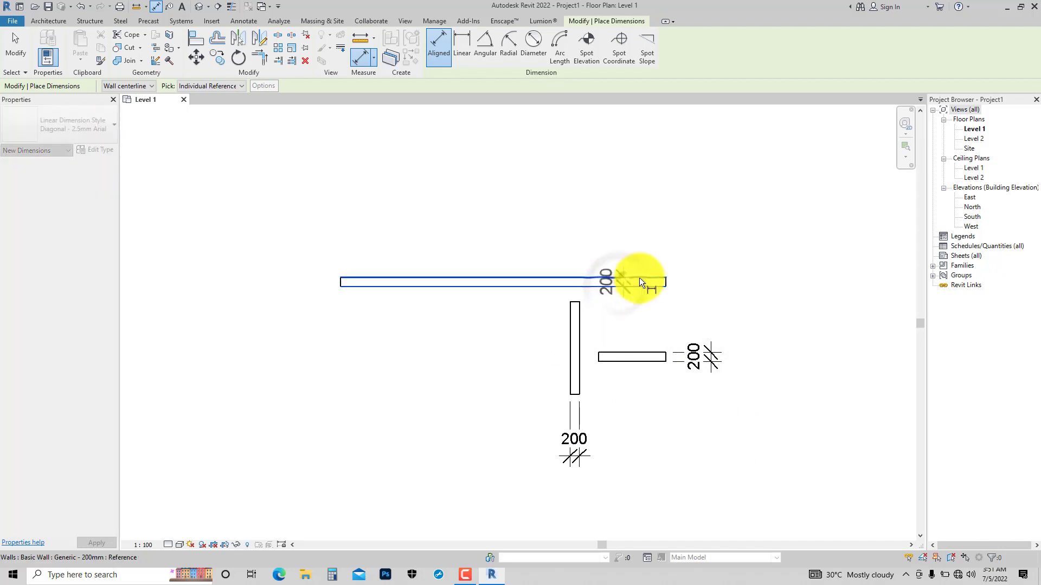
left_click(710, 289)
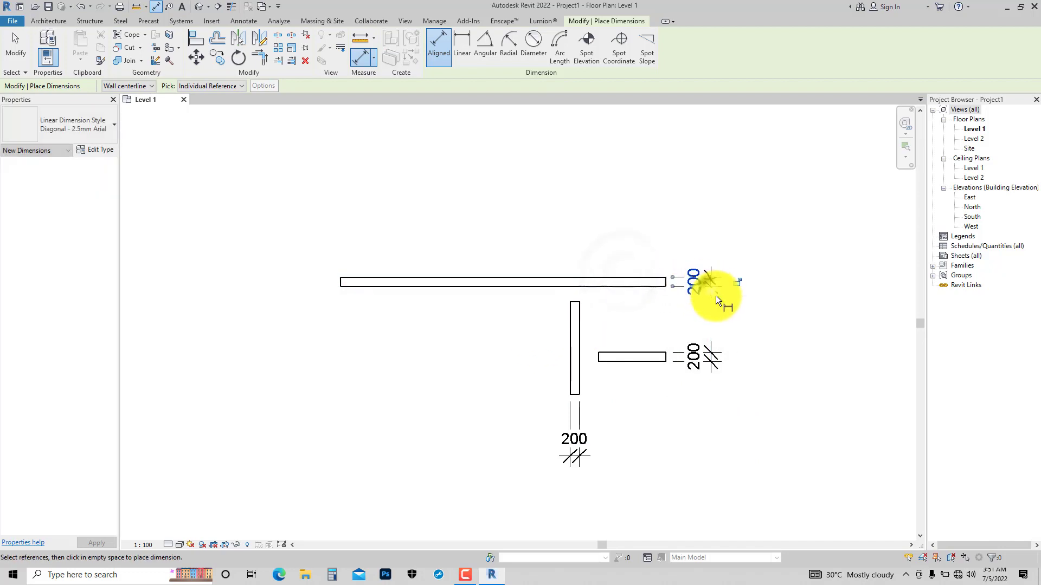
left_click(15, 44)
- Set the structure layer thickness of the long wall's Generic - 200mm type to 450 mm
left_click(260, 290)
left_click(371, 290)
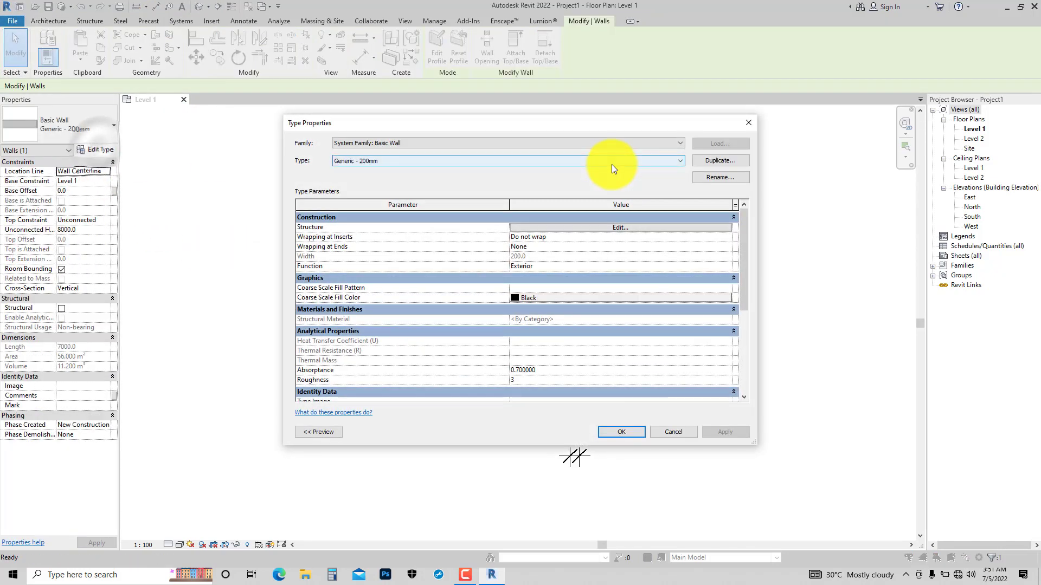
left_click(597, 229)
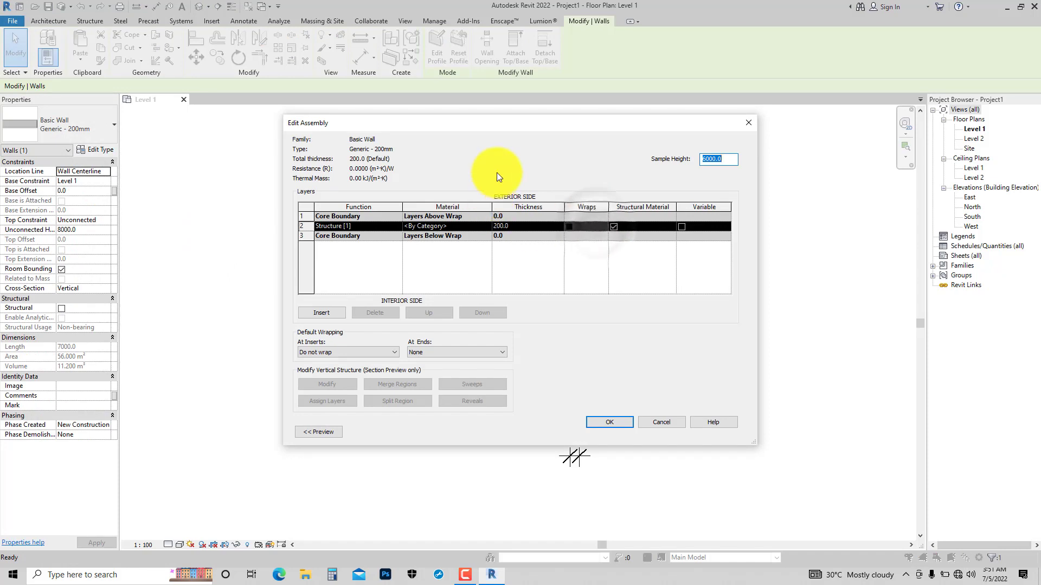
left_click_drag(495, 125, 280, 79)
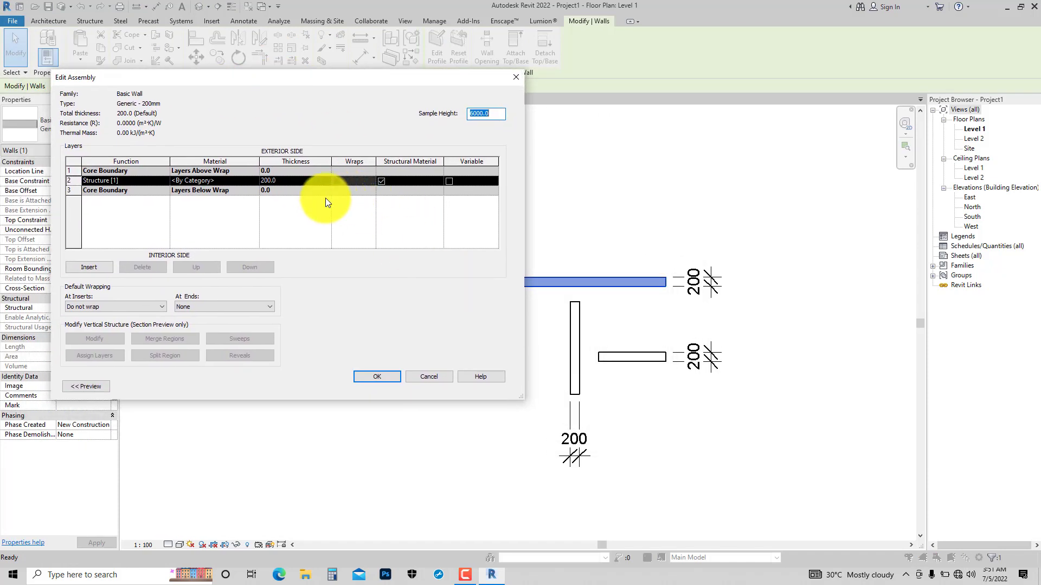
left_click(291, 180)
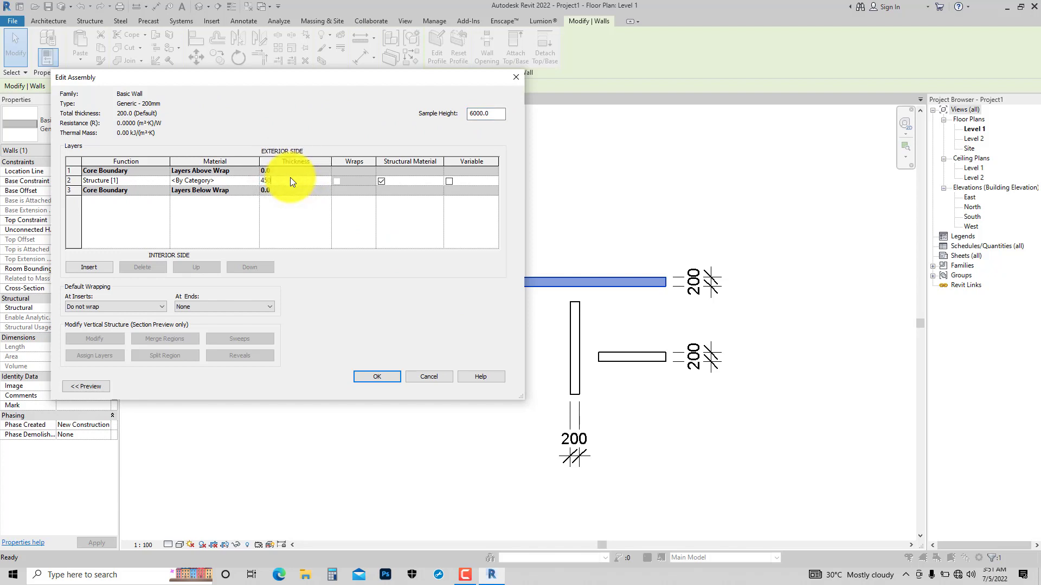
left_click(390, 377)
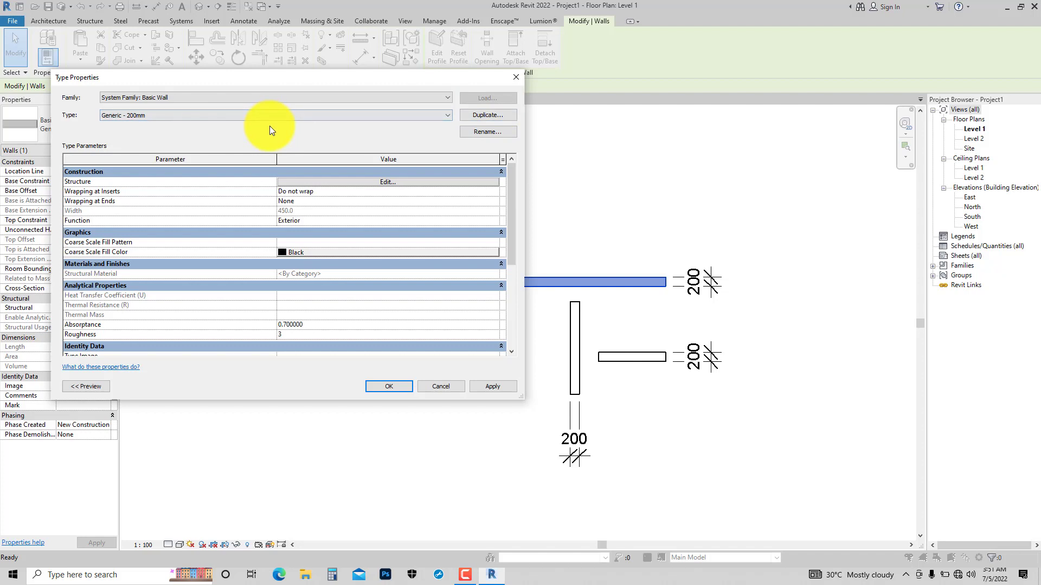
- Rename the wall type to Generic - 450mm, apply the type changes and deselect the wall
left_click(494, 133)
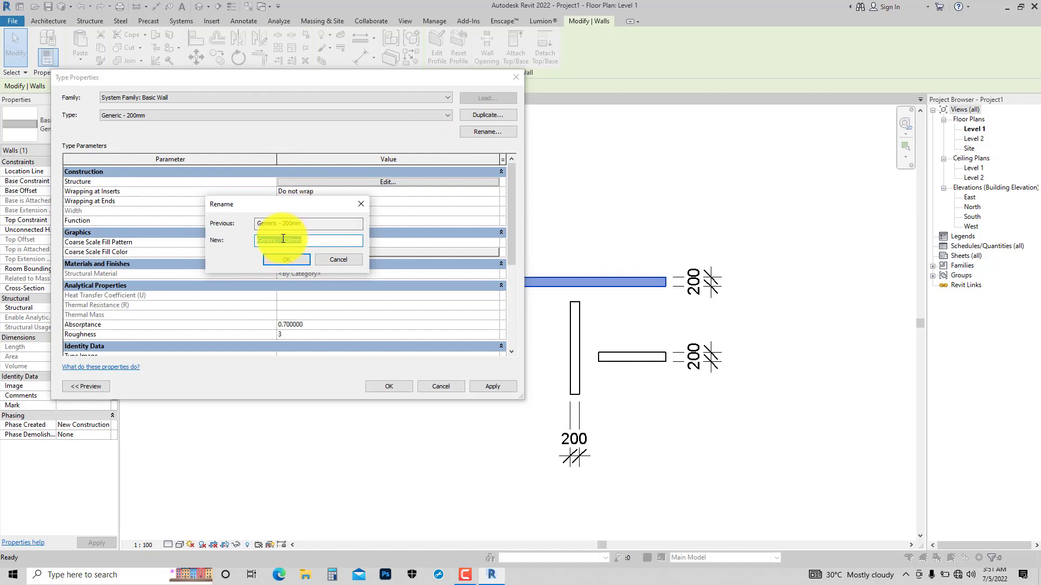
left_click_drag(283, 240, 289, 246)
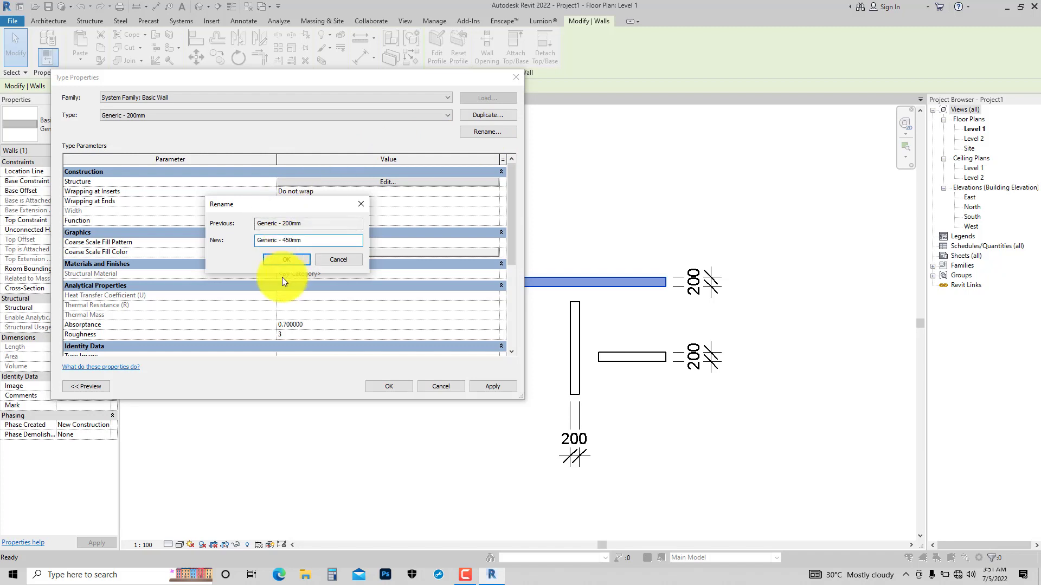
left_click(286, 260)
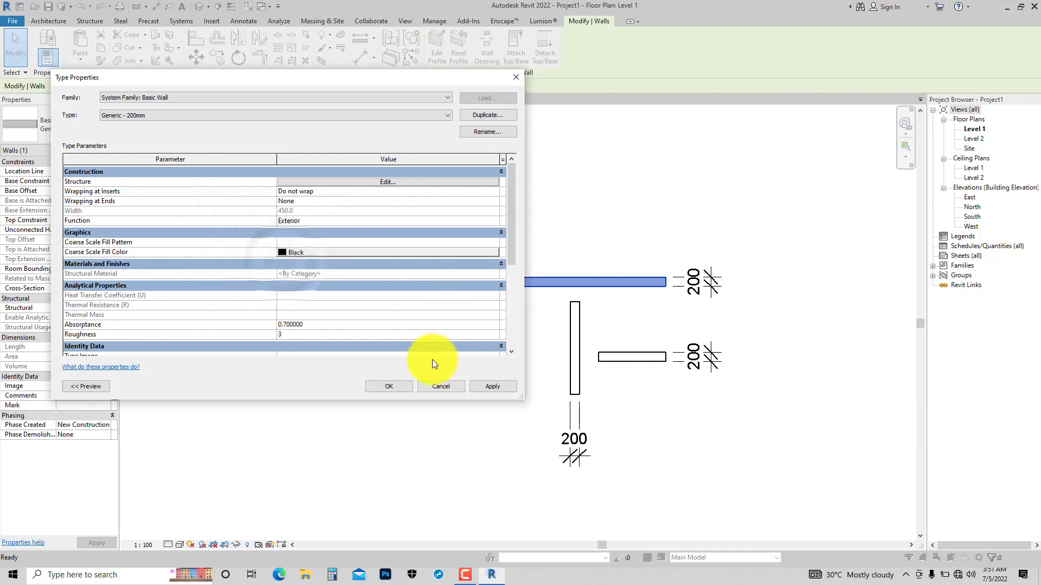
left_click(392, 387)
left_click(630, 409)
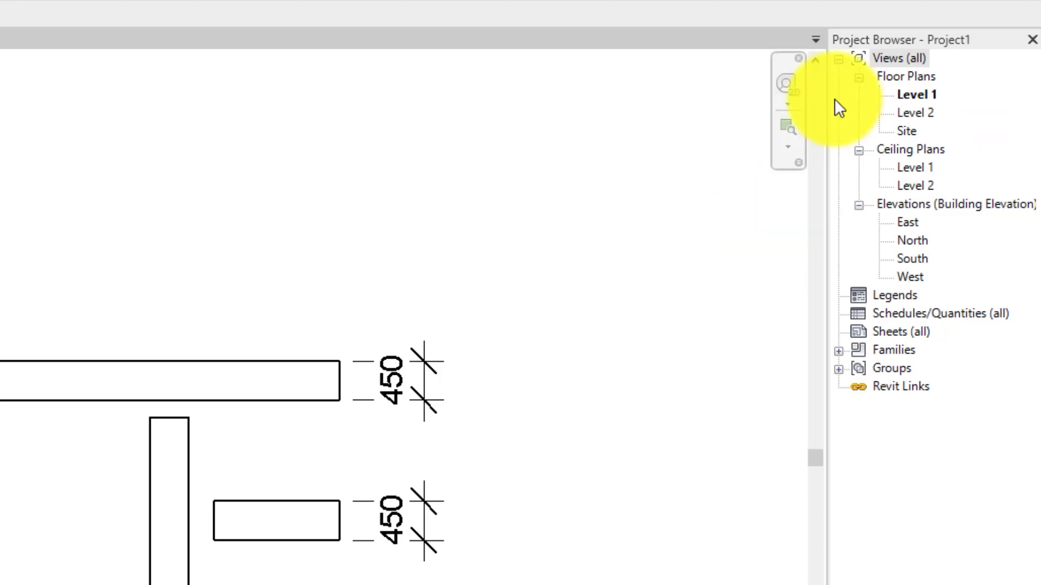
- View the Site floor plan, the Level 1 ceiling plan and the East, North and South elevations
double_click(905, 133)
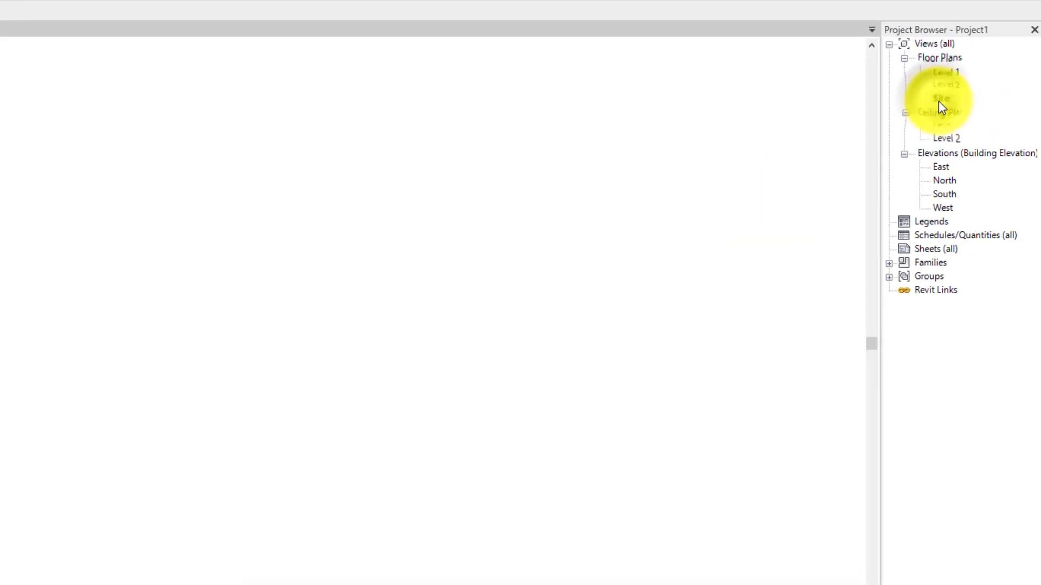
double_click(915, 168)
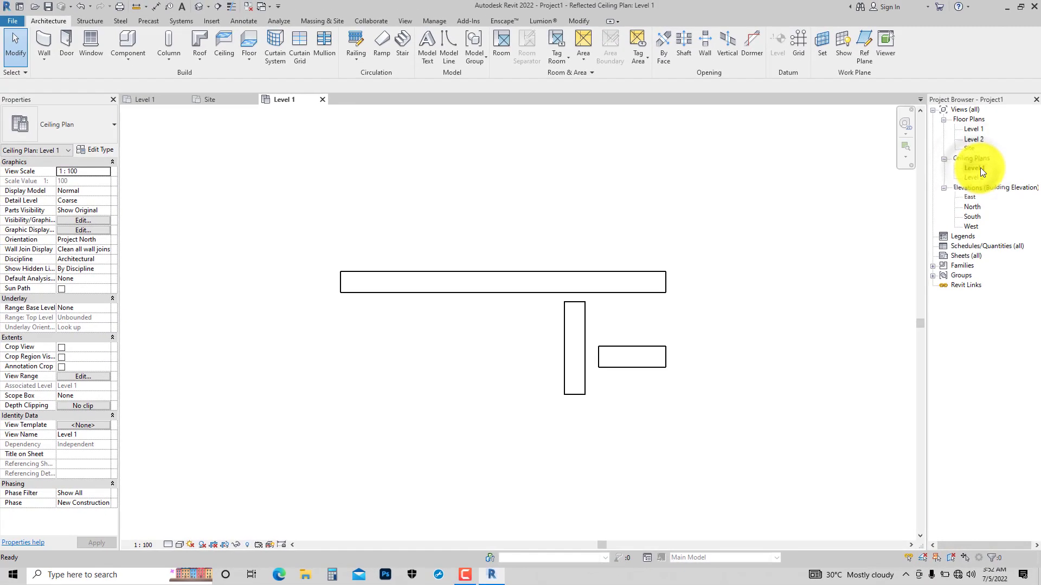
double_click(971, 197)
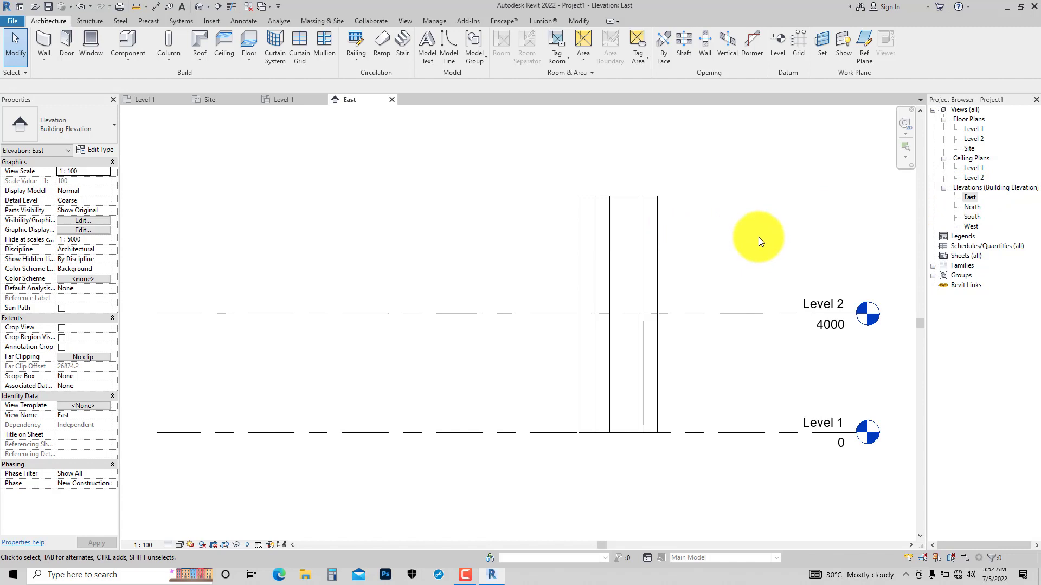
double_click(972, 206)
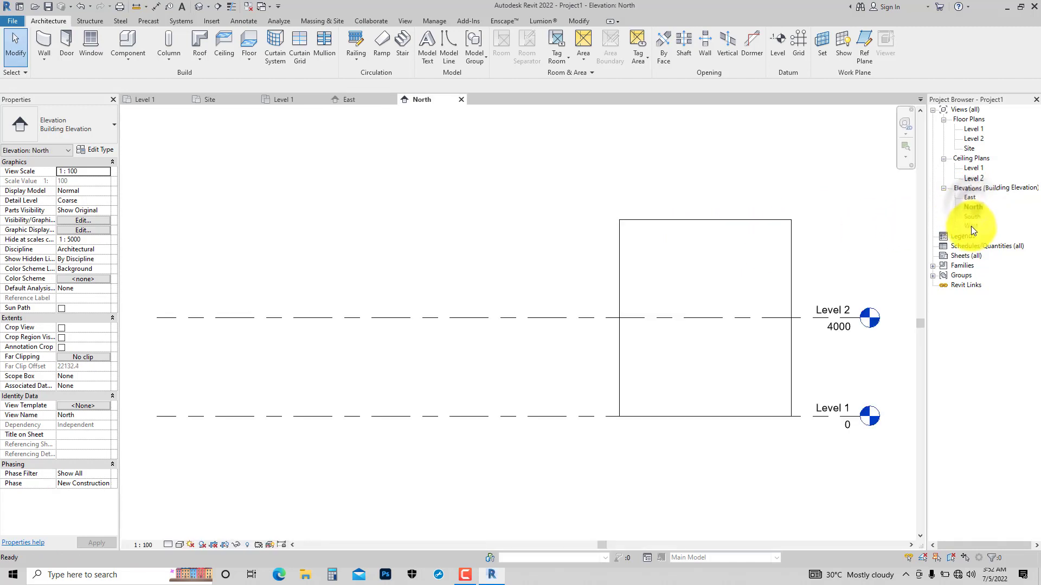
double_click(970, 218)
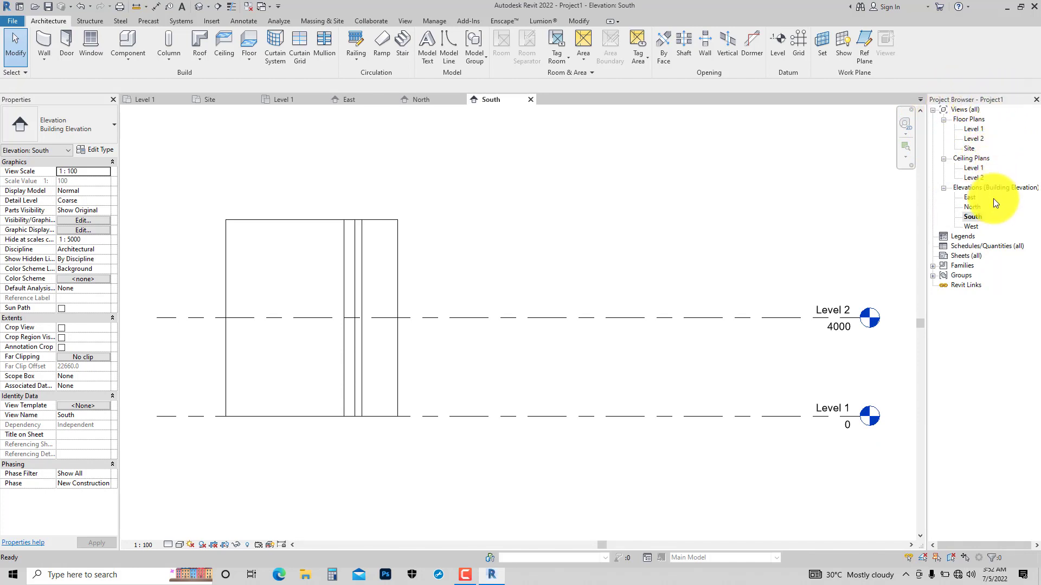
- Review the family categories listed under Families in the Project Browser and collapse the list again
left_click(933, 267)
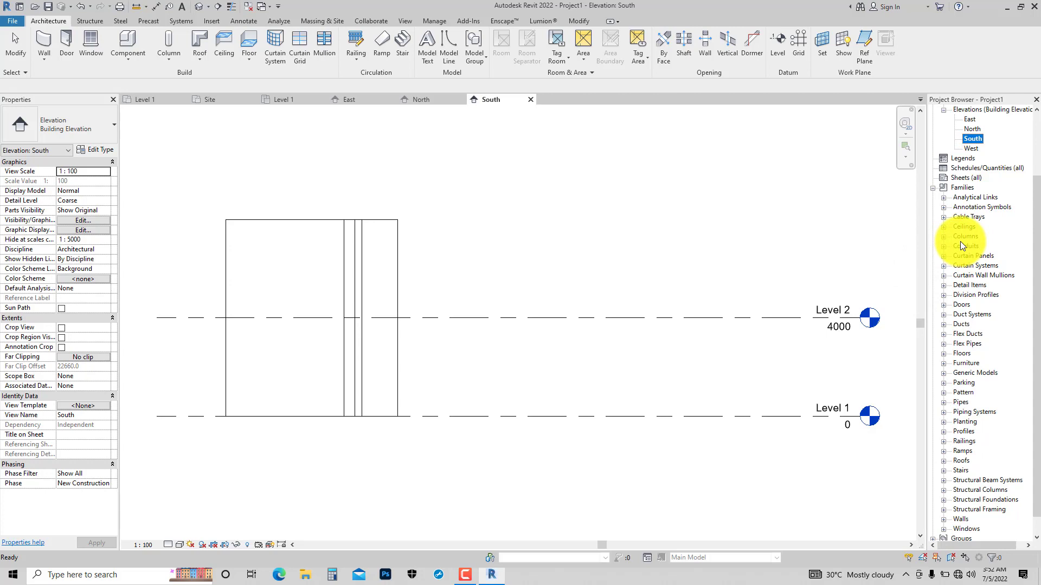
left_click(932, 188)
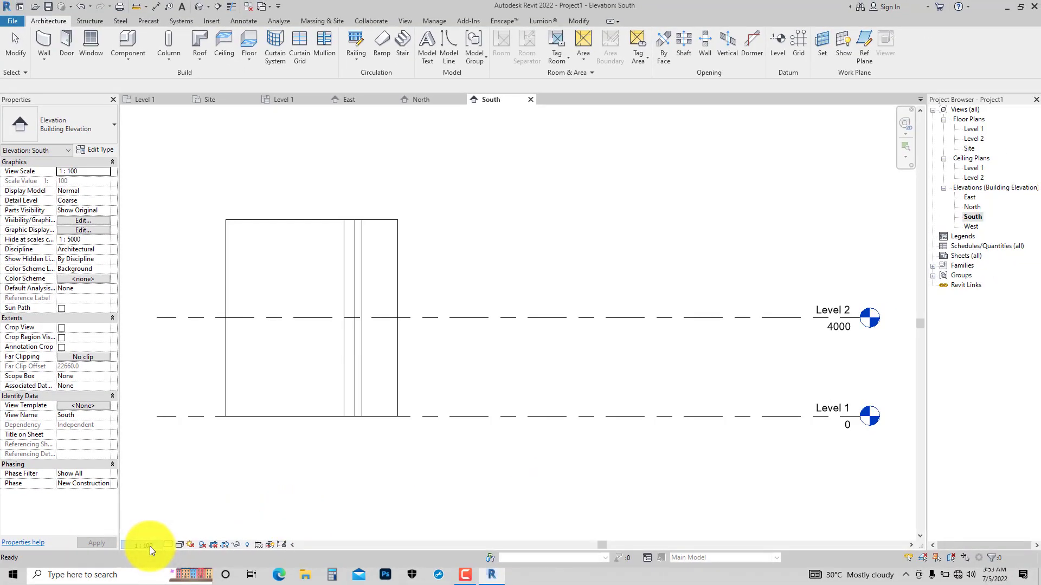
- Try a view scale of 1 : 1000 on the South elevation and return it to 1 : 100
left_click(145, 545)
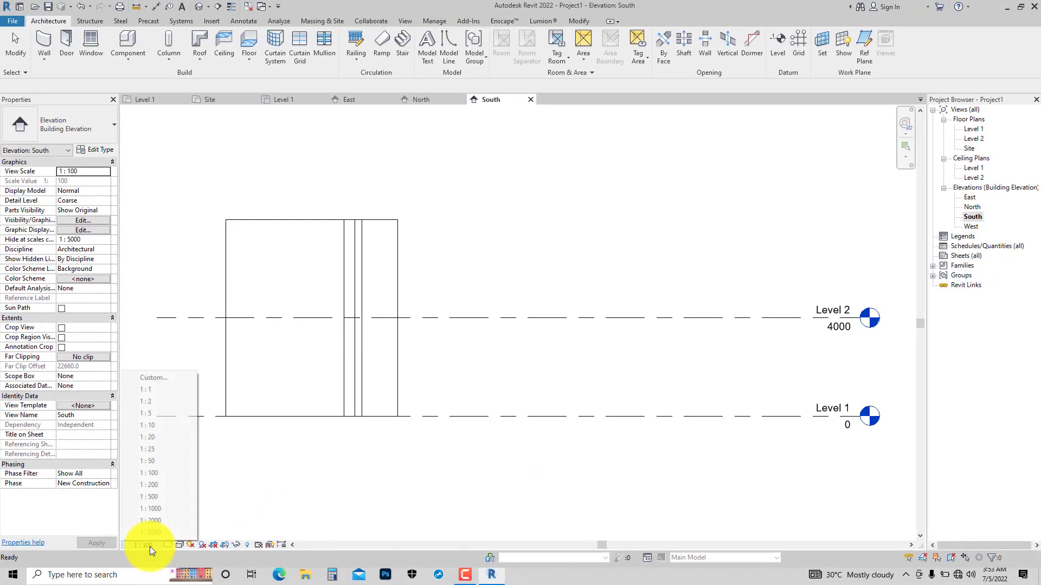
left_click(150, 509)
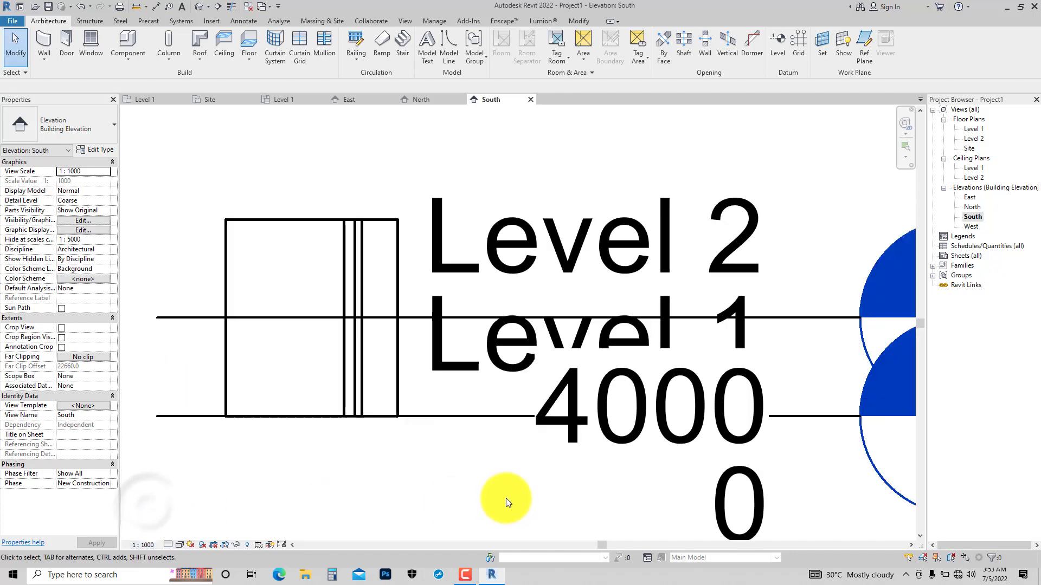
left_click(154, 545)
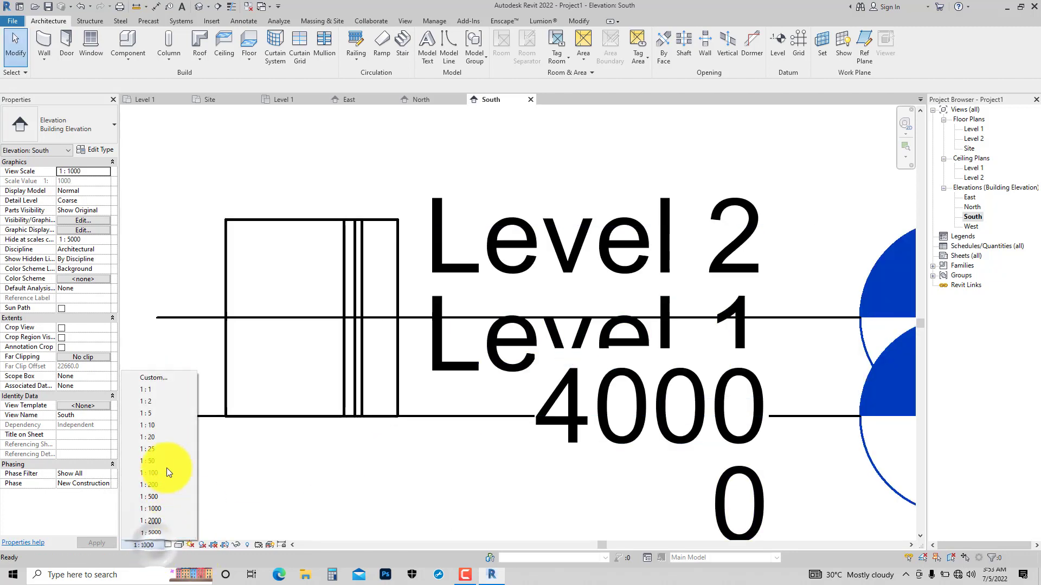
left_click(165, 471)
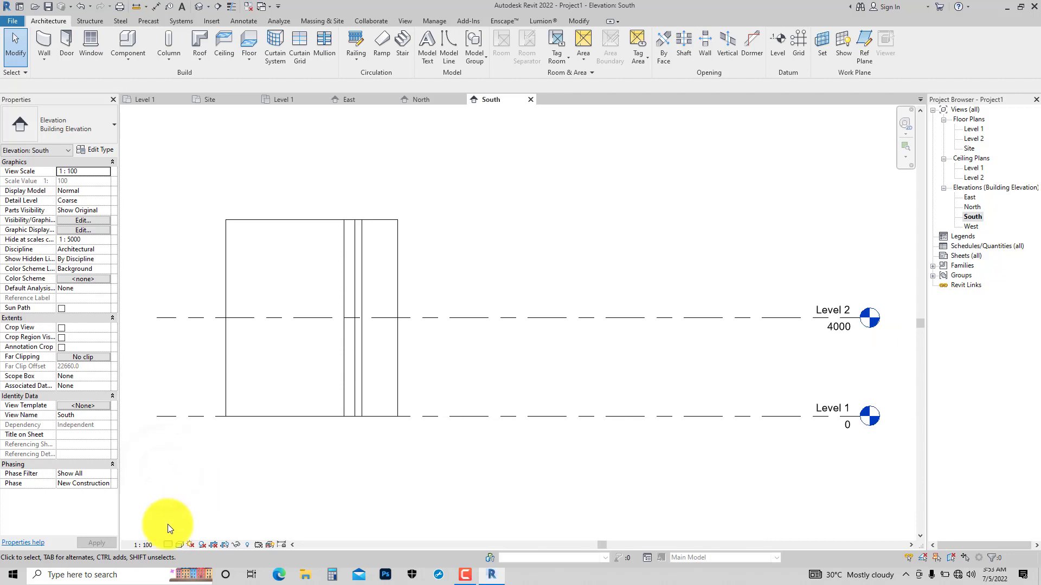
- Set the South elevation's detail level to Fine
left_click(167, 546)
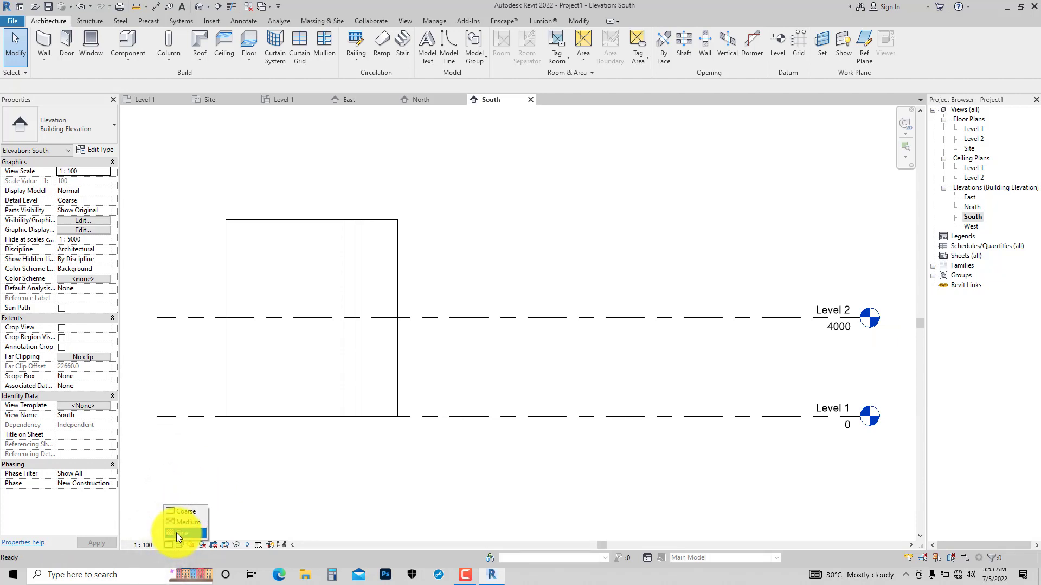
left_click(176, 532)
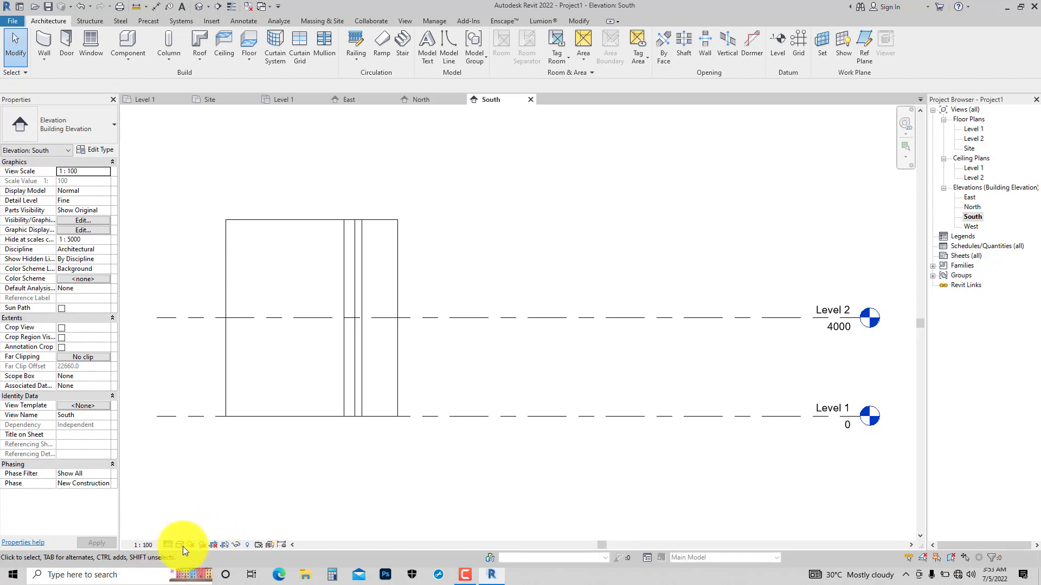
- Try the Shaded visual style on the South elevation and return it to Hidden Line
left_click(183, 546)
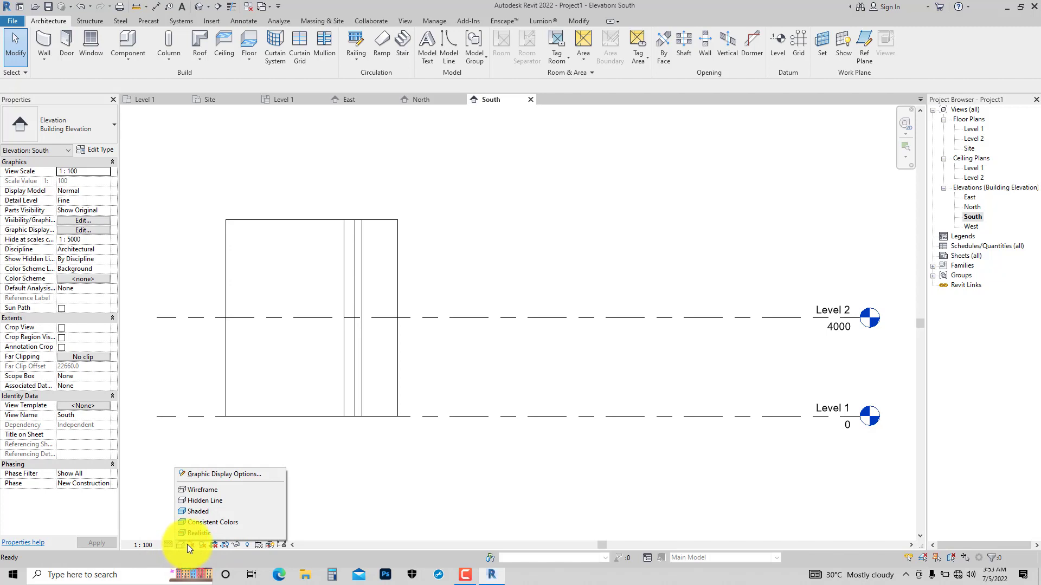
left_click(193, 512)
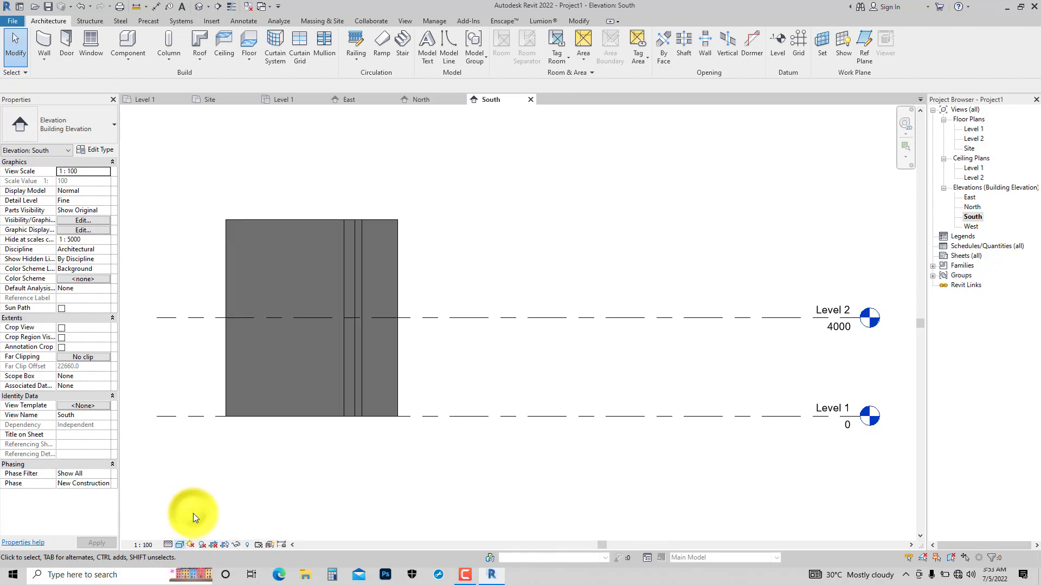
left_click(180, 546)
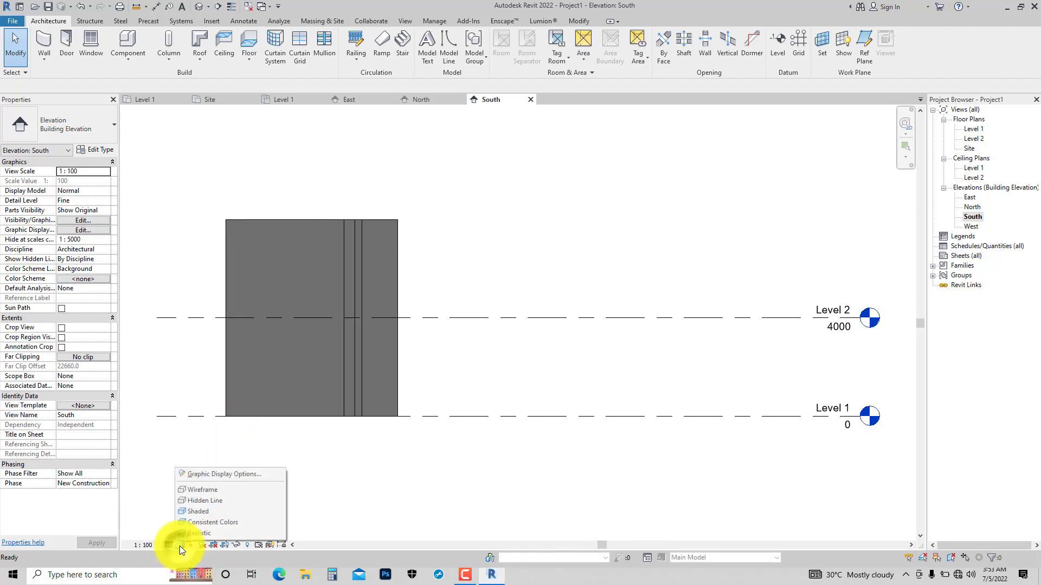
left_click(200, 501)
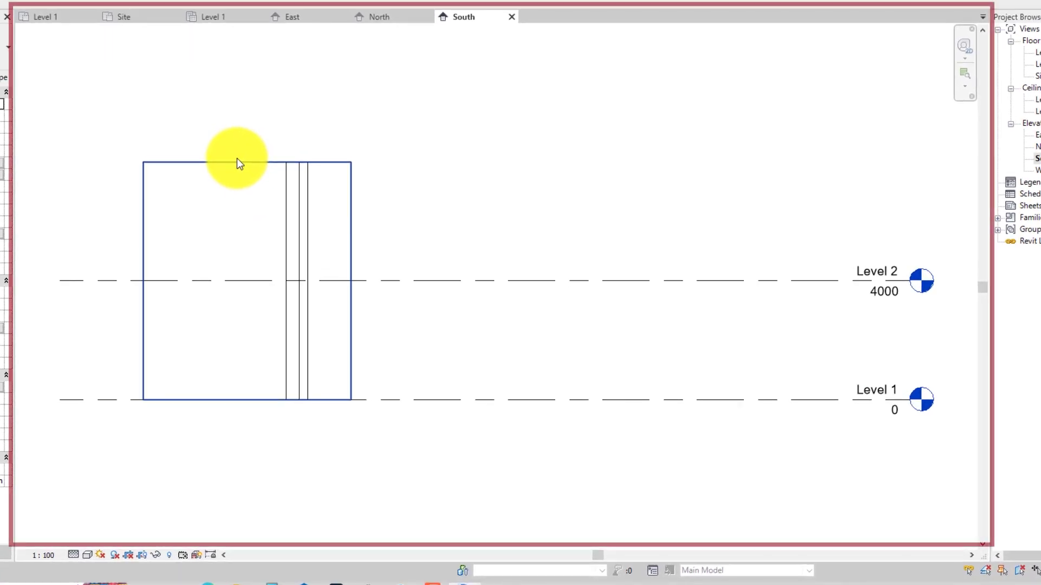
- Look through the open Level 1 plan, Site, ceiling plan, East, North and South views, ending on the Level 1 floor plan
key("Escape")
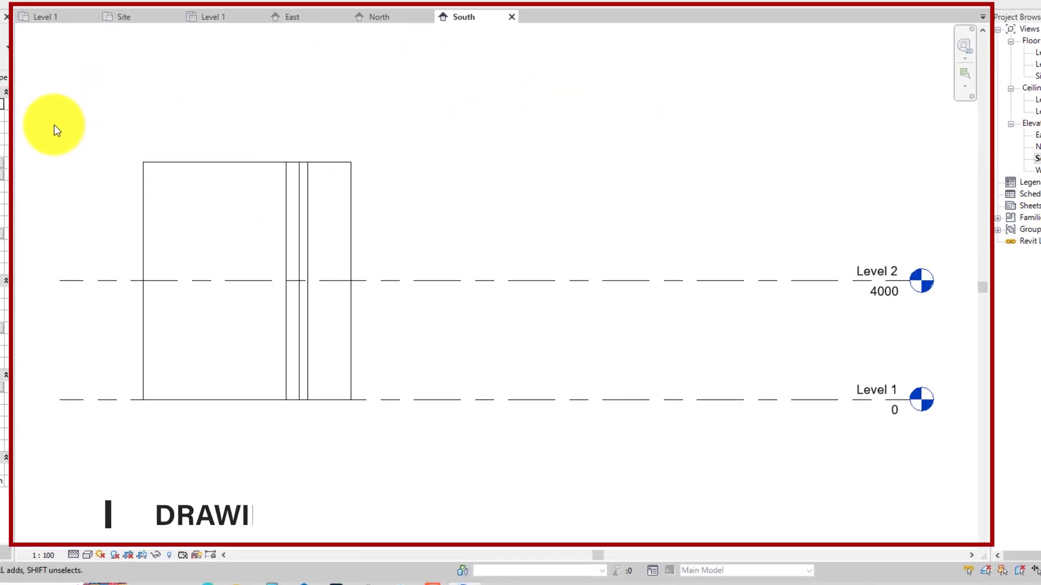
left_click(50, 18)
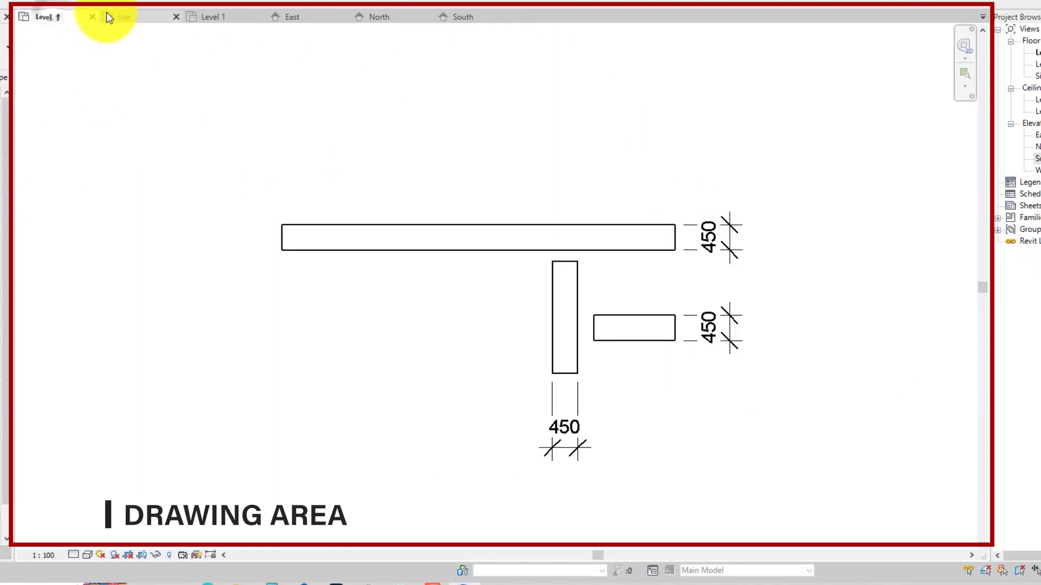
left_click(128, 18)
left_click(207, 17)
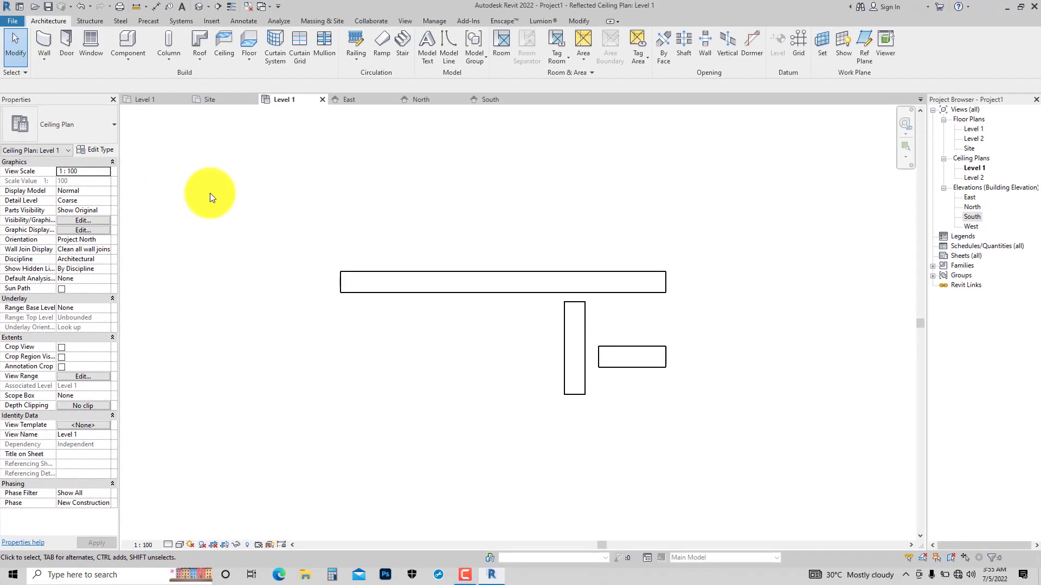
left_click(347, 102)
left_click(417, 101)
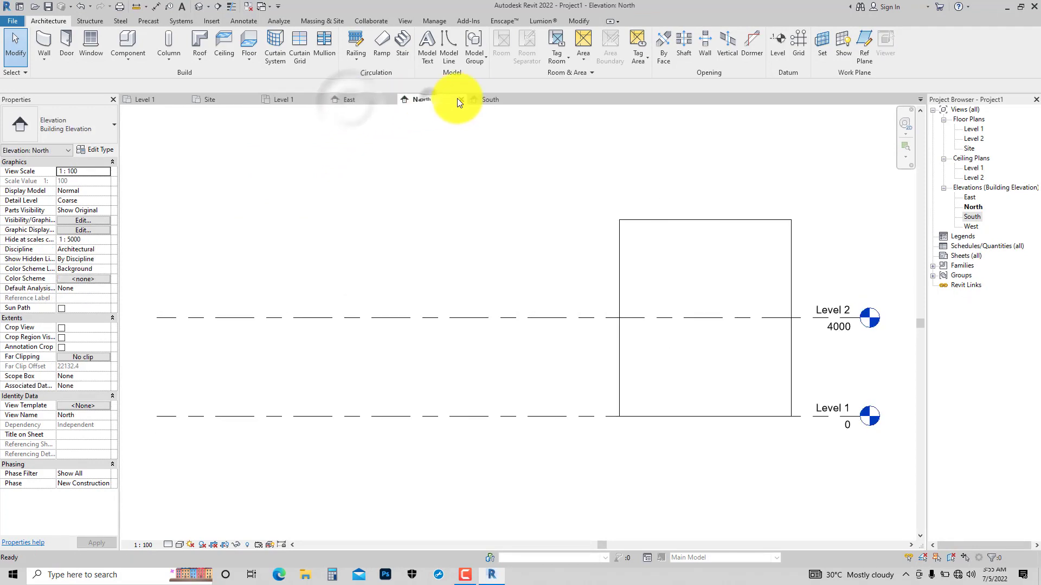
left_click(482, 99)
left_click(154, 98)
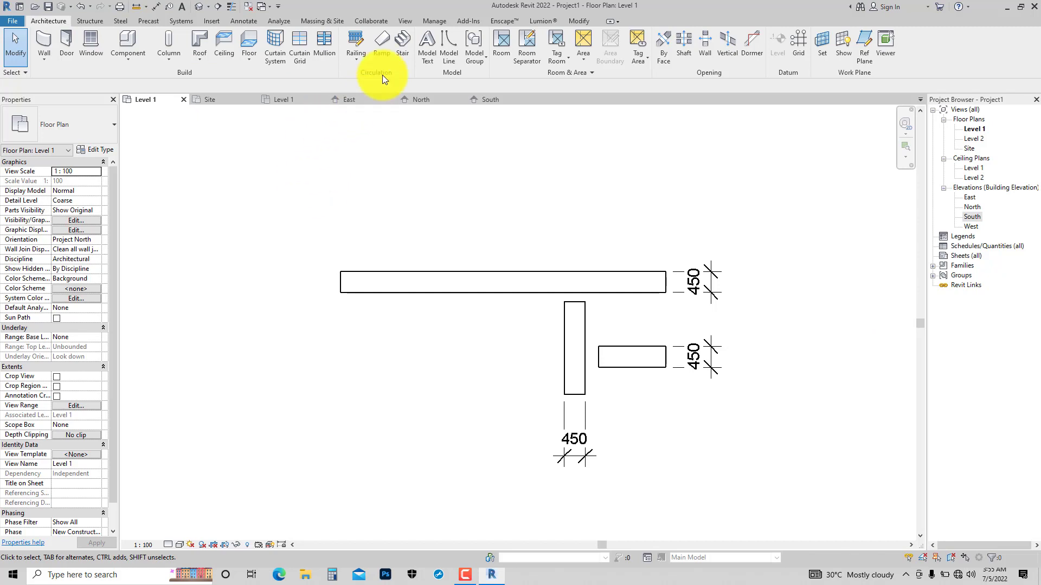
- Tile all open views across the drawing area and return them to a tabbed layout
left_click(403, 21)
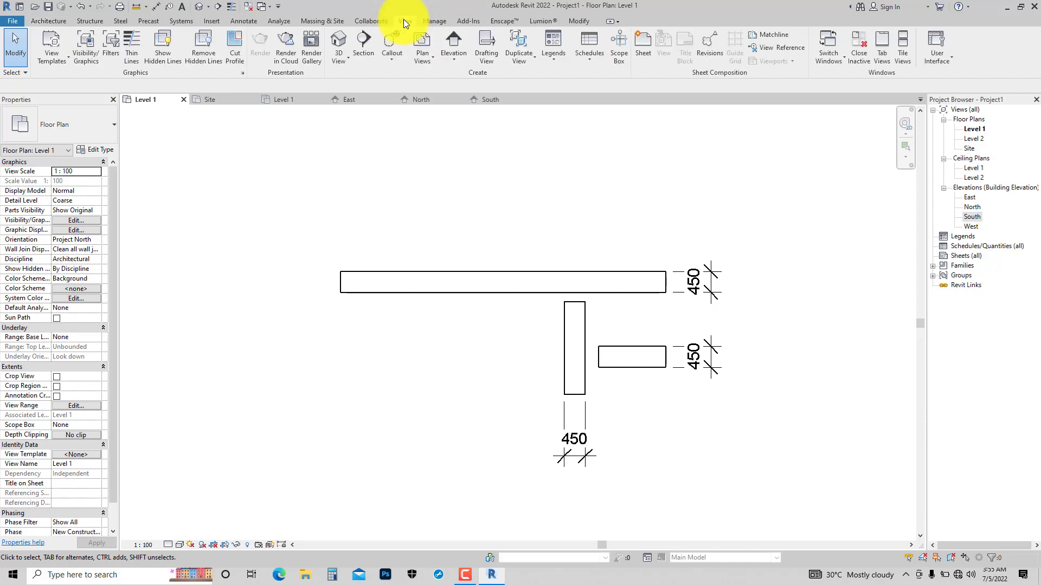
left_click(902, 54)
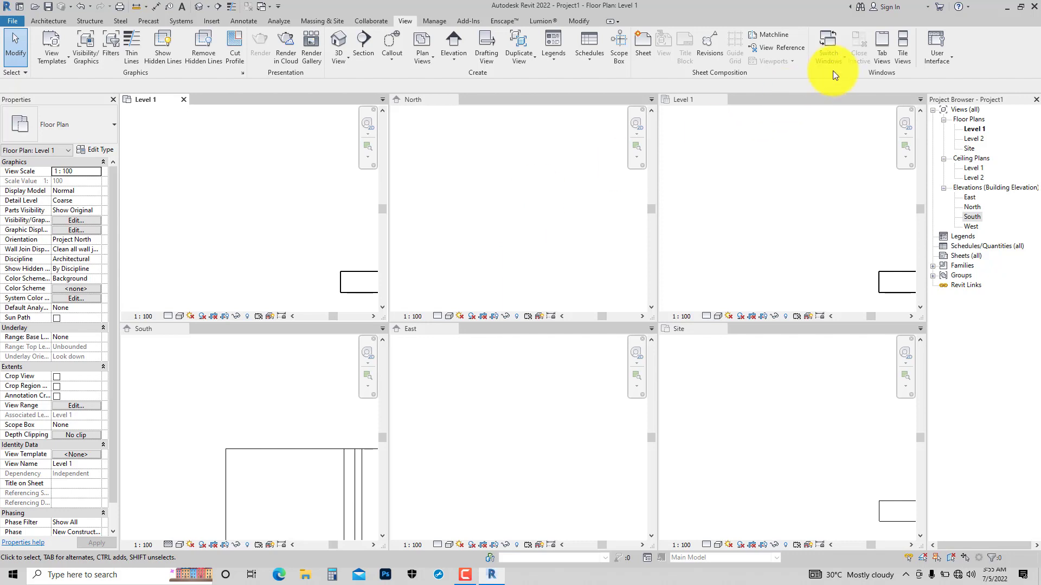
left_click(883, 56)
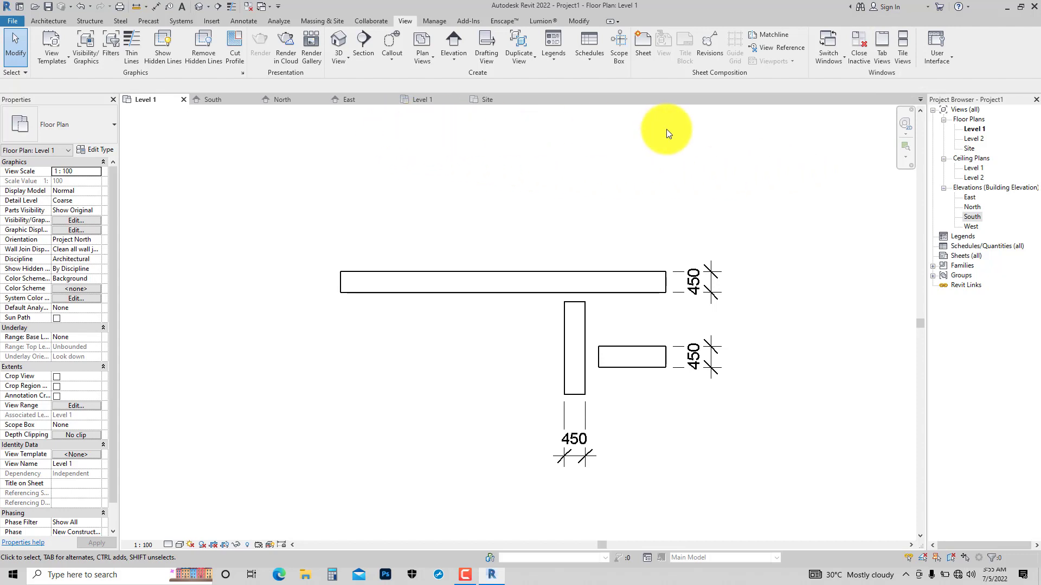
- Close all inactive views so that only the Level 1 floor plan stays open
left_click(857, 62)
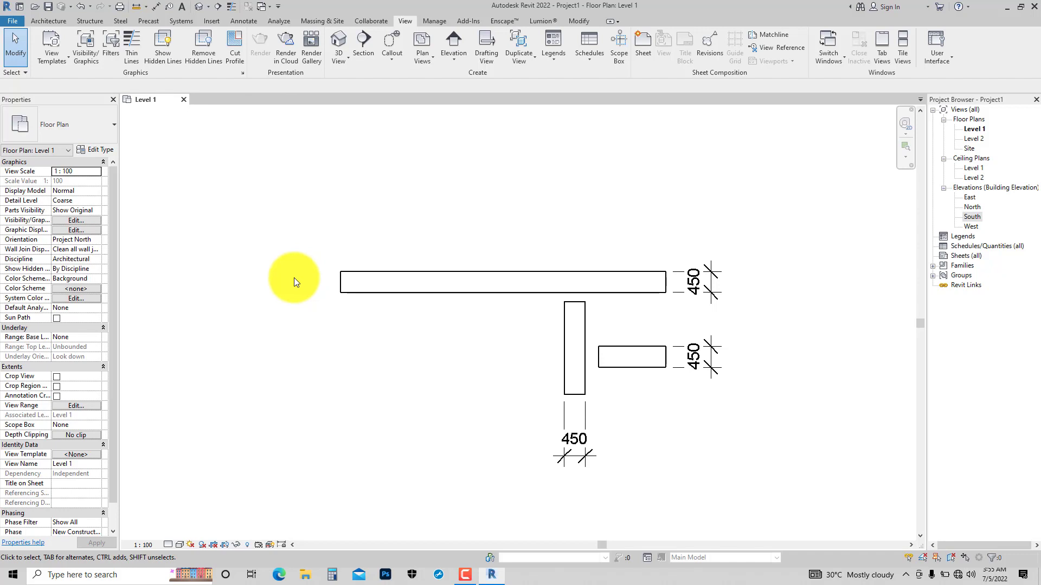
scroll(294, 279, "down", 3)
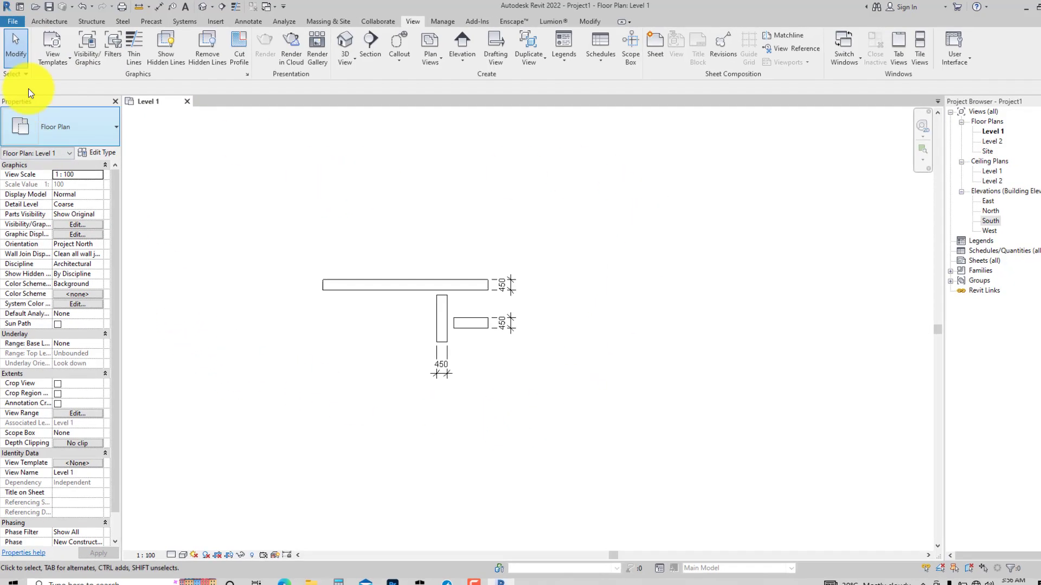
- Set the drawing area's background color to gray RGB 192-192-192 in the Graphics options and apply it
left_click(13, 20)
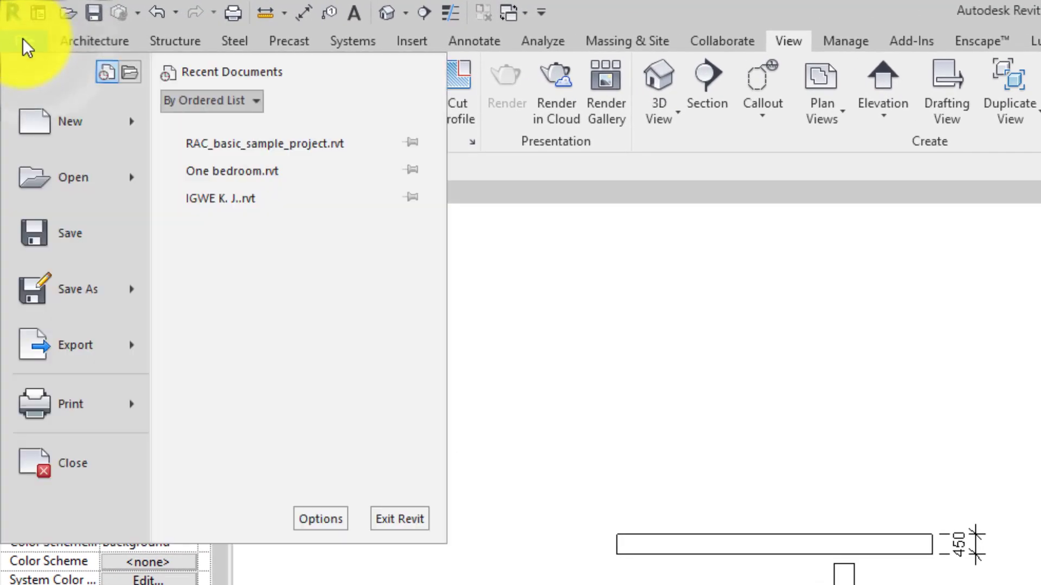
left_click(320, 519)
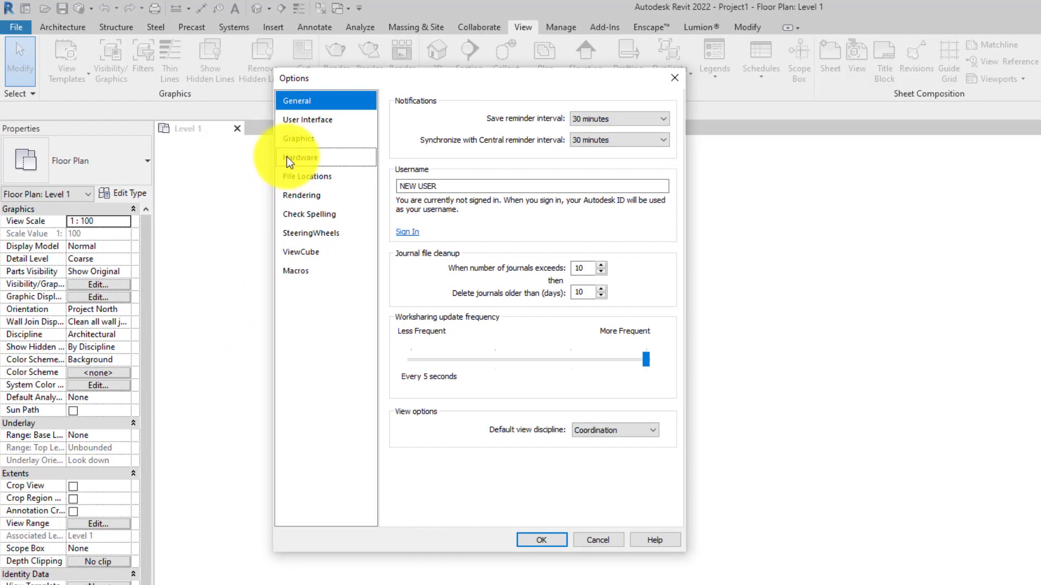
left_click(297, 138)
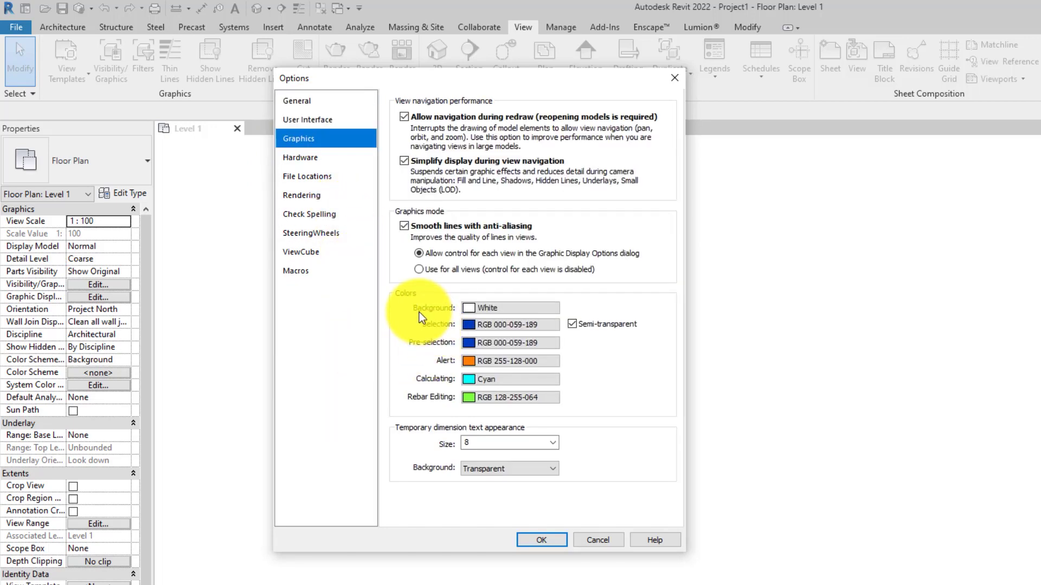
left_click(476, 307)
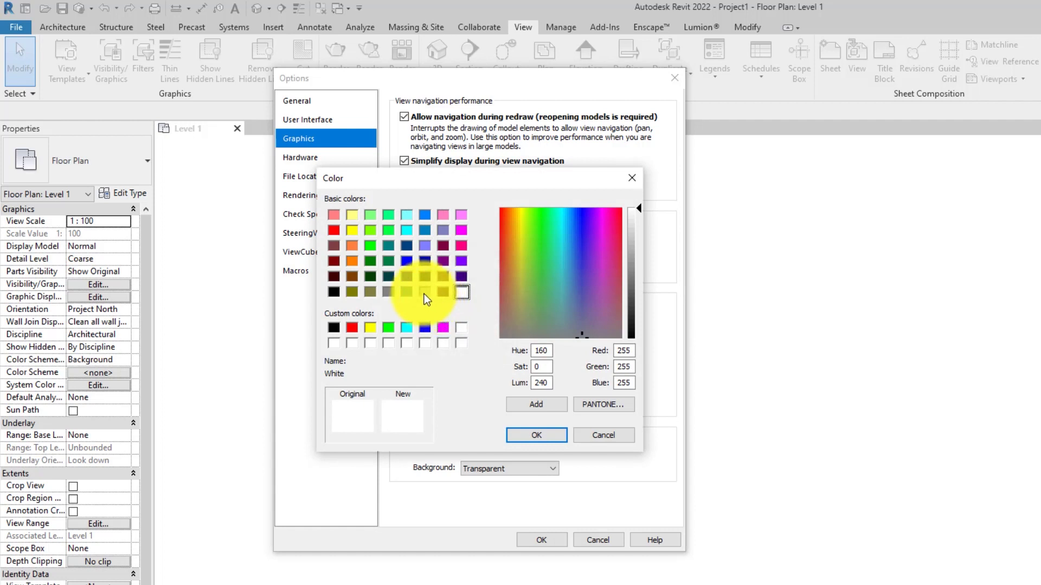
left_click(423, 293)
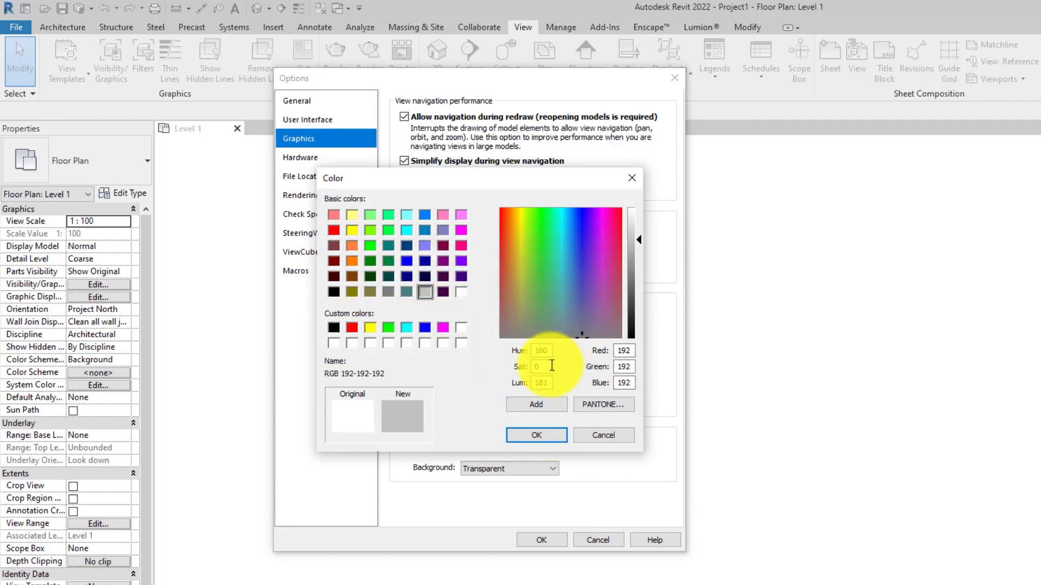
left_click(537, 434)
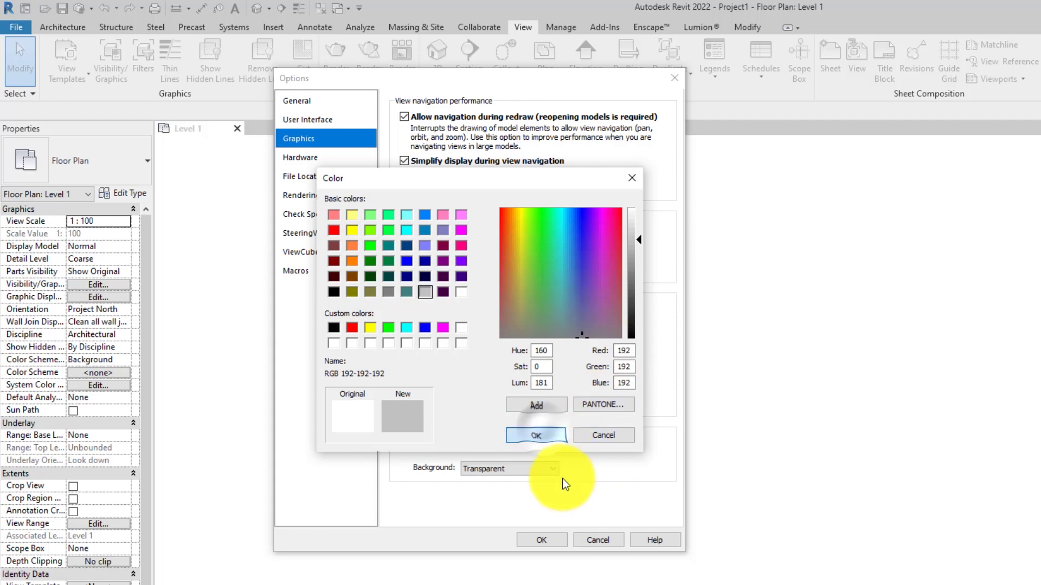
left_click(538, 538)
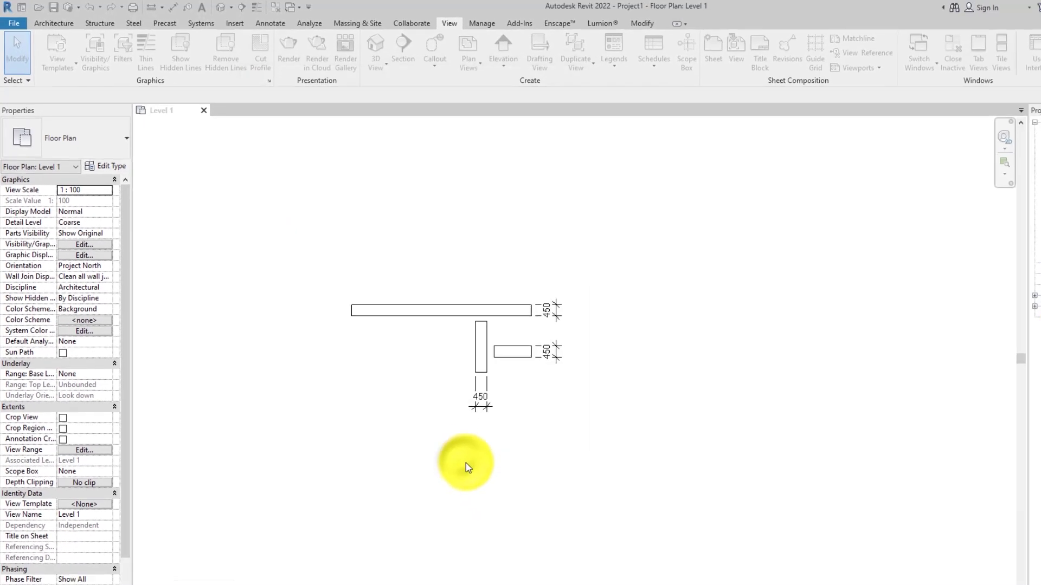